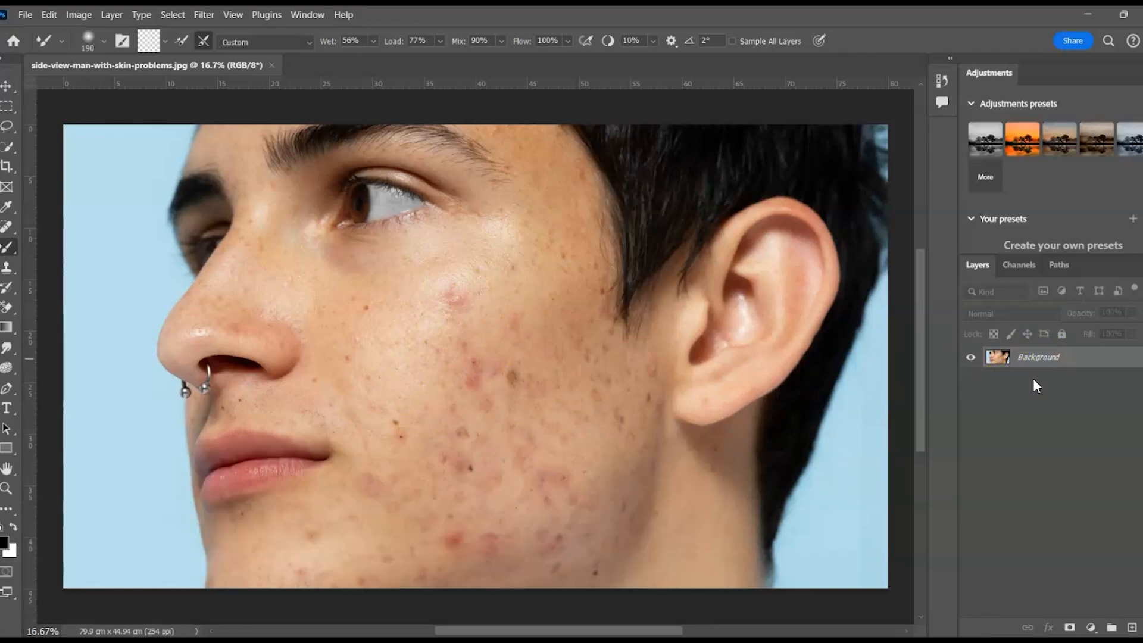
Duplicate the Background layer and activate the Patch tool.
{"action": "key", "text": "ctrl+j"}
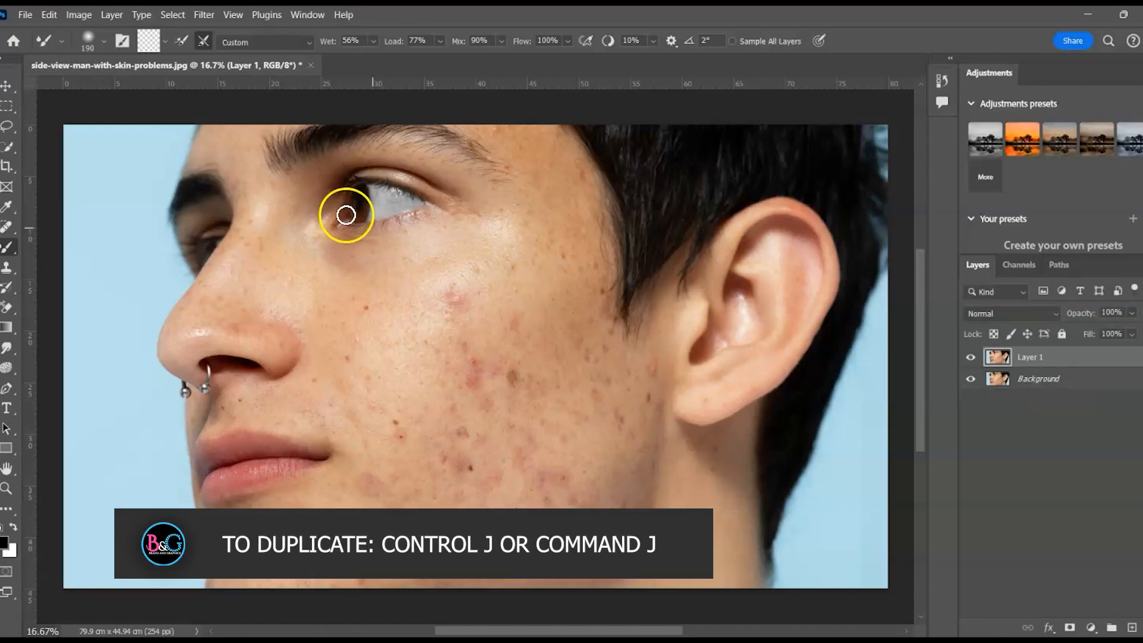
{"action": "left_click", "coordinate": [12, 85]}
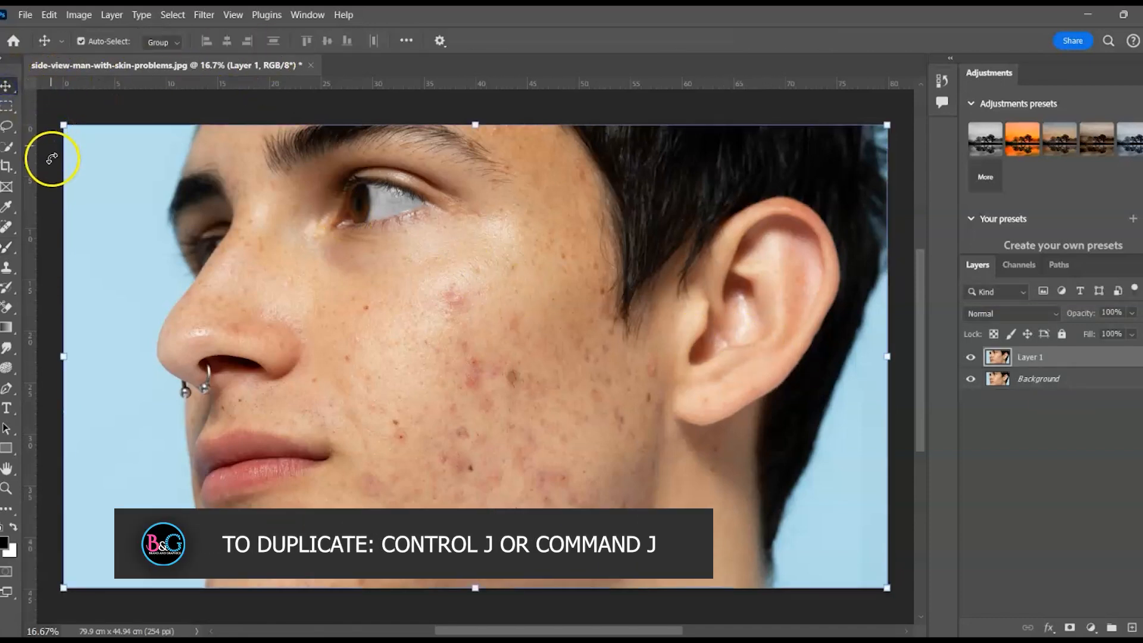
{"action": "left_click", "coordinate": [12, 226]}
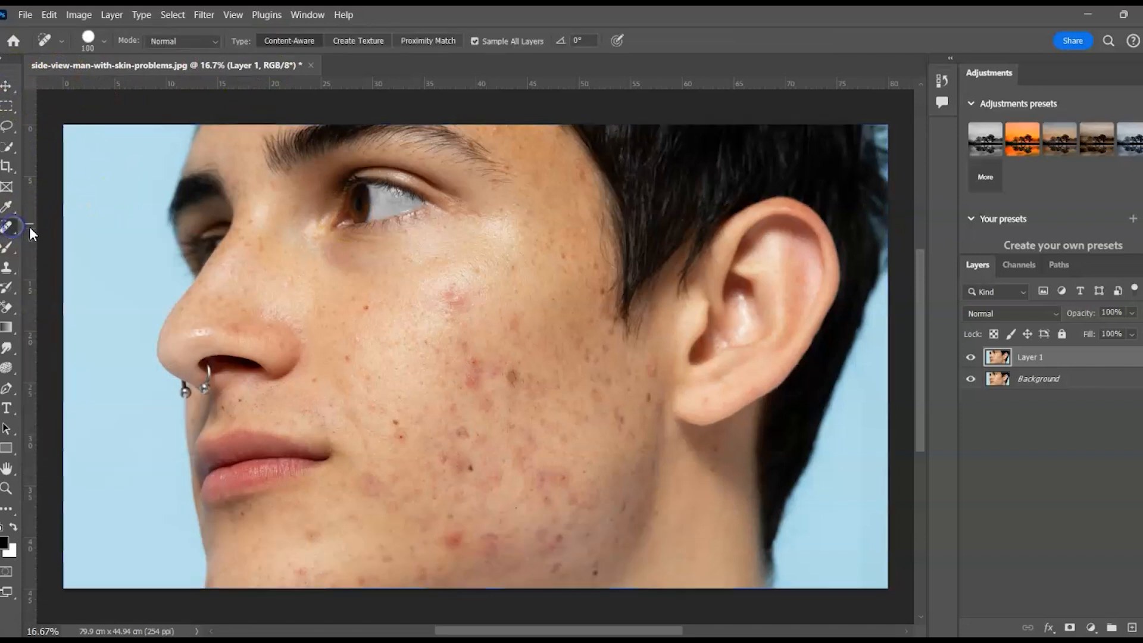
{"action": "right_click", "coordinate": [13, 229]}
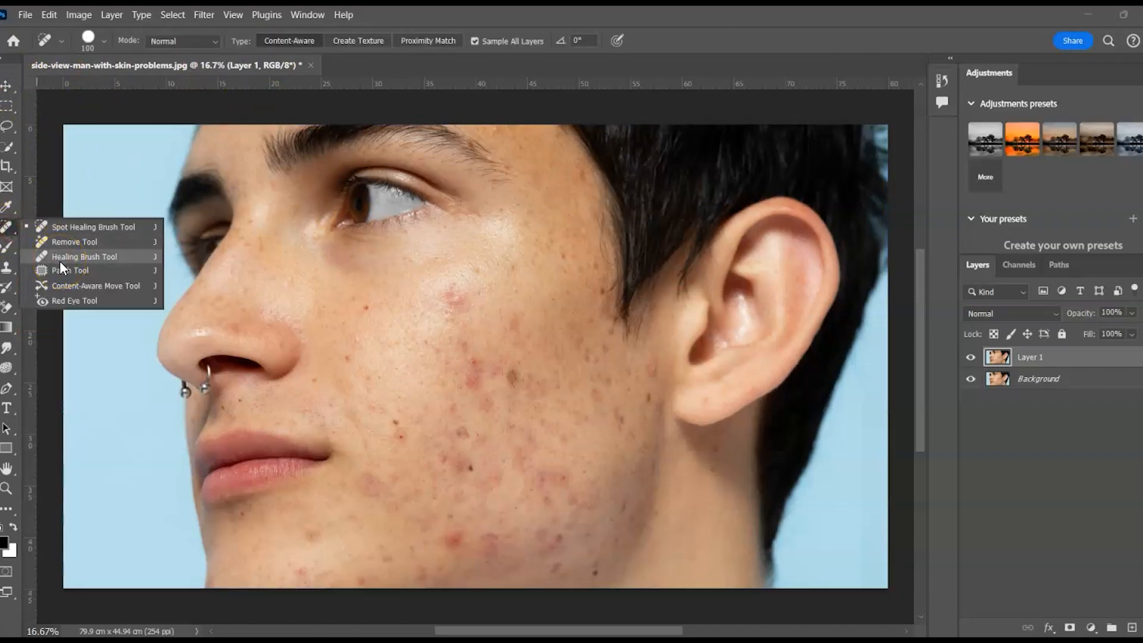
{"action": "left_click", "coordinate": [80, 227]}
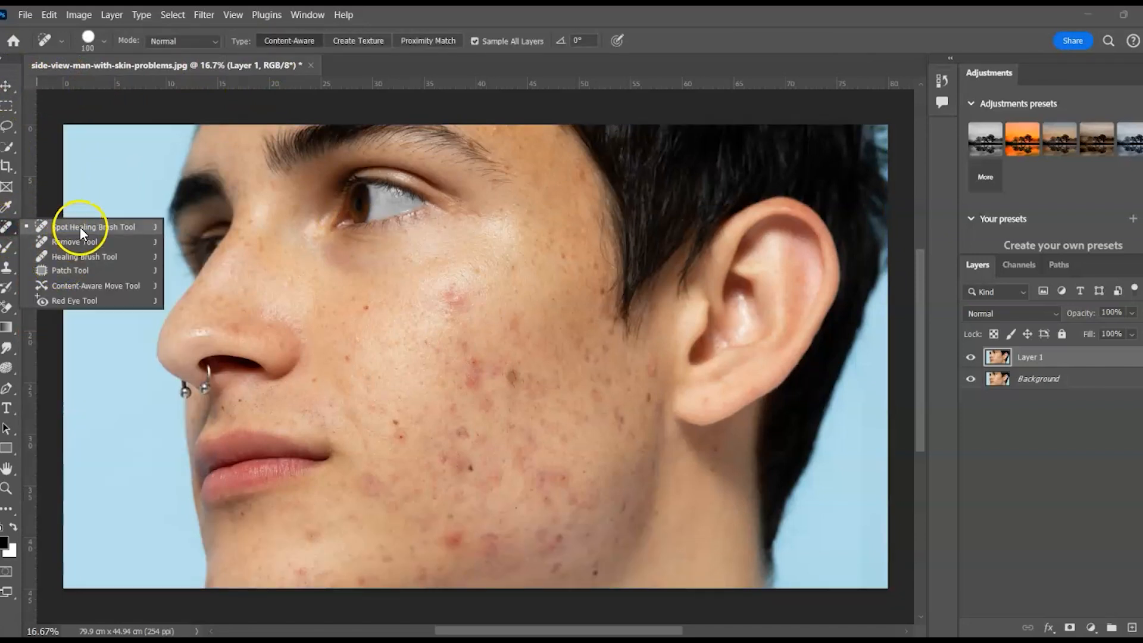
{"action": "left_click", "coordinate": [65, 271]}
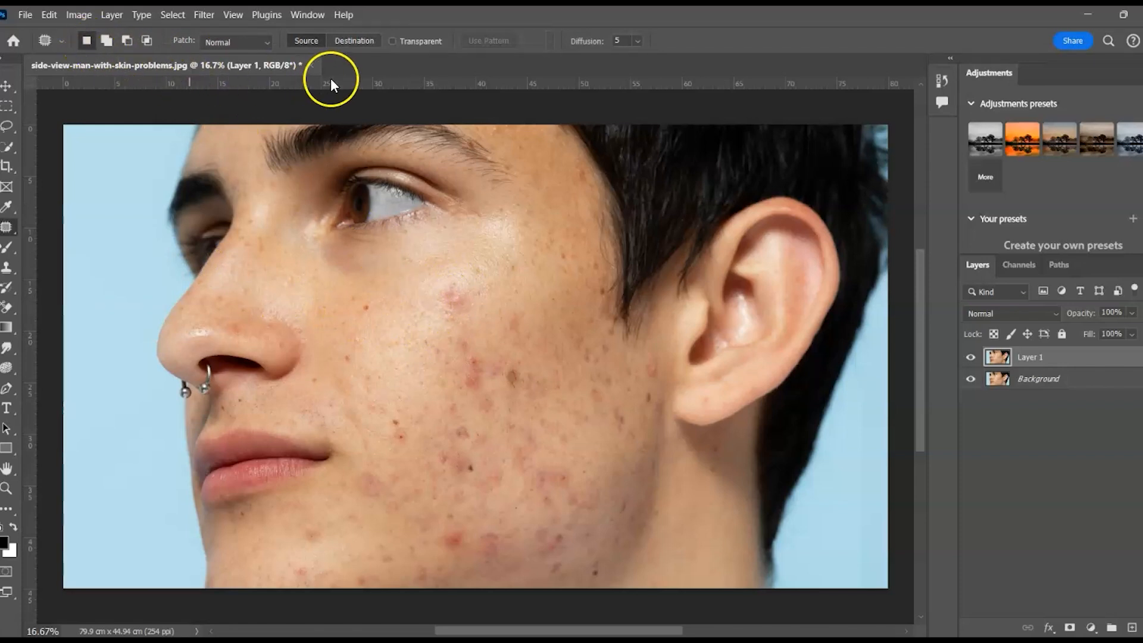
{"action": "left_click", "coordinate": [345, 44]}
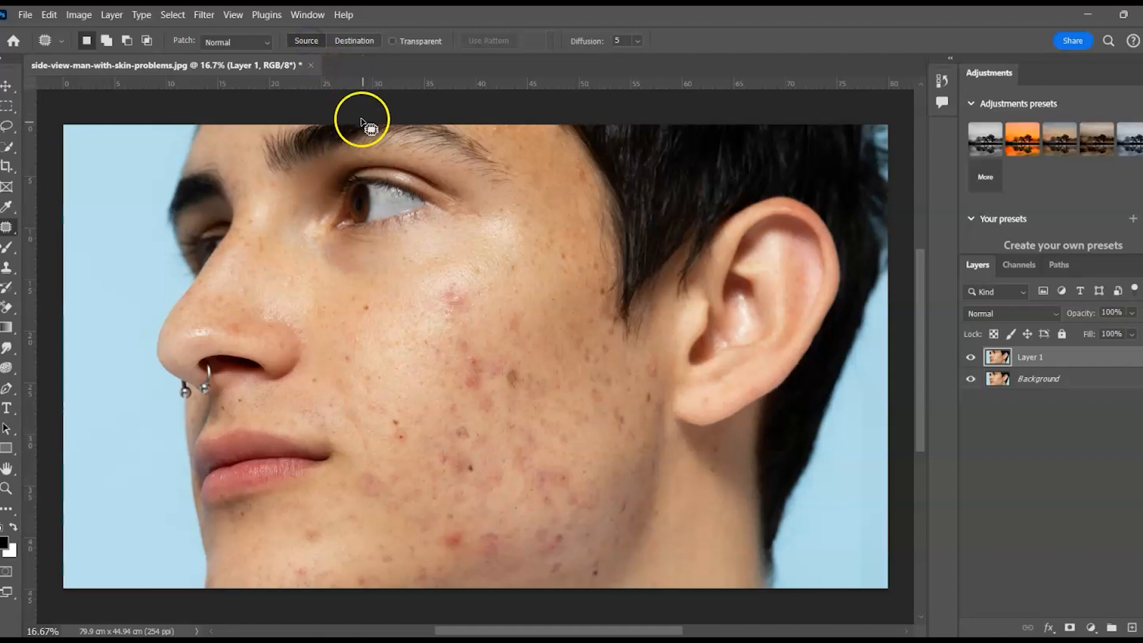
Patch the red blemishes on the upper and middle cheek with cleaner skin sampled from nearby.
{"action": "mouse_move", "coordinate": [464, 285]}
{"action": "left_mouse_down"}
{"action": "mouse_move", "coordinate": [428, 305]}
{"action": "mouse_move", "coordinate": [455, 320]}
{"action": "mouse_move", "coordinate": [479, 292]}
{"action": "mouse_move", "coordinate": [417, 308]}
{"action": "mouse_move", "coordinate": [474, 305]}
{"action": "mouse_move", "coordinate": [473, 348]}
{"action": "mouse_move", "coordinate": [430, 348]}
{"action": "mouse_move", "coordinate": [375, 301]}
{"action": "mouse_move", "coordinate": [355, 312]}
{"action": "mouse_move", "coordinate": [424, 344]}
{"action": "mouse_move", "coordinate": [439, 366]}
{"action": "mouse_move", "coordinate": [448, 339]}
{"action": "mouse_move", "coordinate": [440, 355]}
{"action": "mouse_move", "coordinate": [419, 326]}
{"action": "mouse_move", "coordinate": [482, 351]}
{"action": "left_mouse_up"}
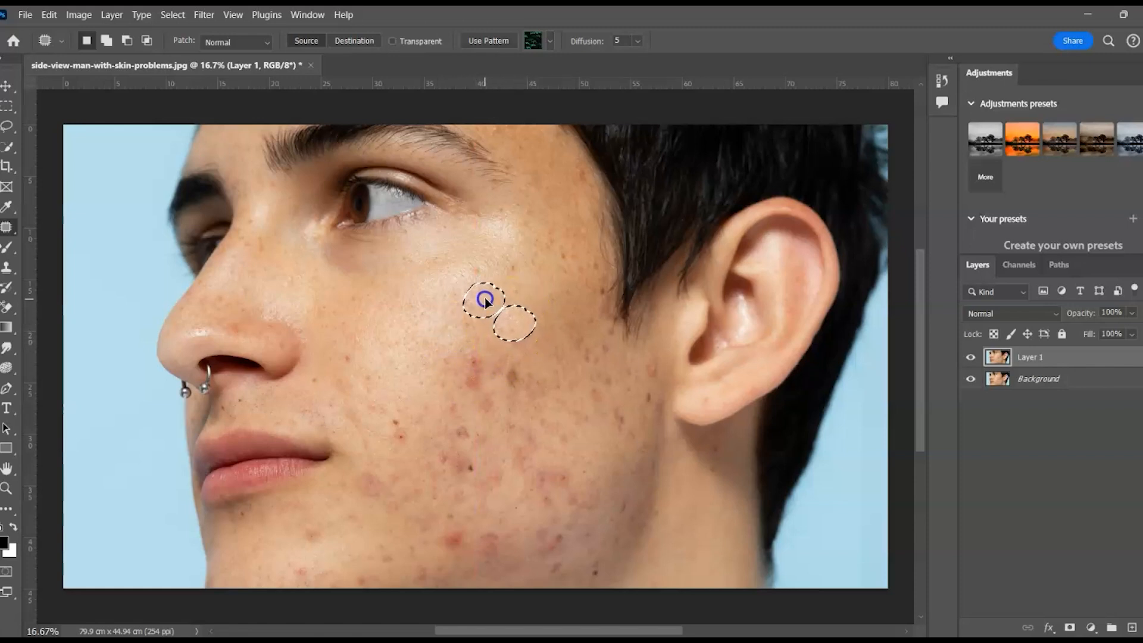
{"action": "left_click_drag", "start_coordinate": [485, 301], "coordinate": [486, 302]}
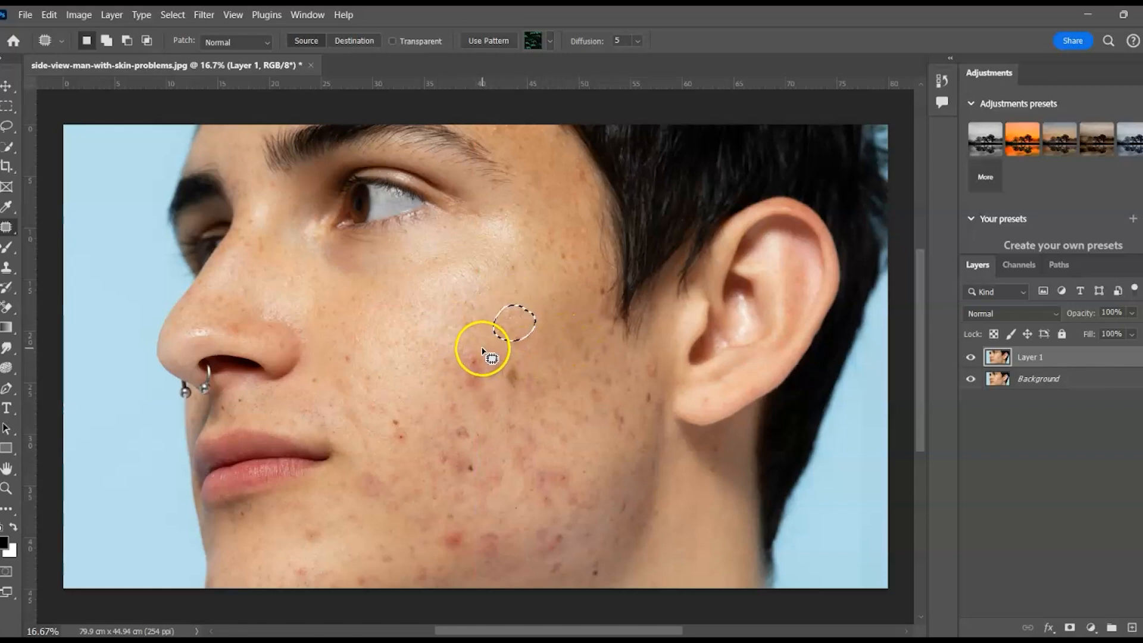
{"action": "left_click_drag", "start_coordinate": [486, 366], "coordinate": [421, 365]}
{"action": "mouse_move", "coordinate": [532, 365]}
{"action": "left_mouse_down"}
{"action": "mouse_move", "coordinate": [500, 387]}
{"action": "mouse_move", "coordinate": [518, 383]}
{"action": "mouse_move", "coordinate": [530, 347]}
{"action": "left_mouse_up"}
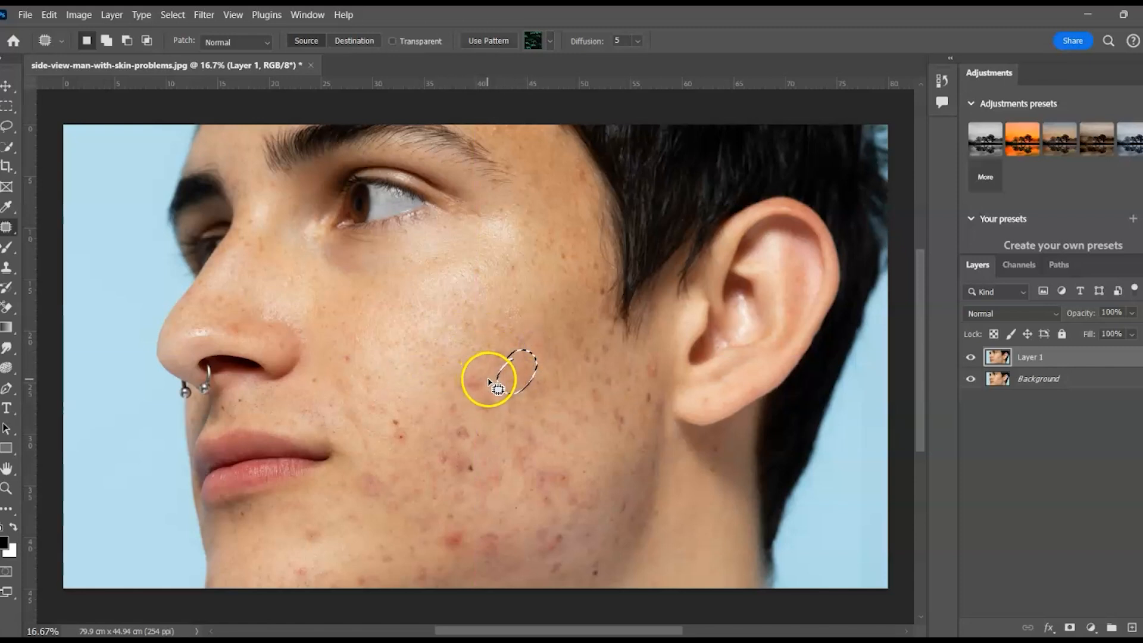
{"action": "left_click_drag", "start_coordinate": [470, 397], "coordinate": [462, 378]}
{"action": "mouse_move", "coordinate": [474, 384]}
{"action": "left_mouse_down"}
{"action": "mouse_move", "coordinate": [465, 403]}
{"action": "mouse_move", "coordinate": [504, 407]}
{"action": "mouse_move", "coordinate": [479, 368]}
{"action": "mouse_move", "coordinate": [520, 389]}
{"action": "mouse_move", "coordinate": [461, 406]}
{"action": "mouse_move", "coordinate": [443, 398]}
{"action": "mouse_move", "coordinate": [459, 414]}
{"action": "mouse_move", "coordinate": [457, 405]}
{"action": "mouse_move", "coordinate": [501, 406]}
{"action": "mouse_move", "coordinate": [435, 420]}
{"action": "mouse_move", "coordinate": [461, 441]}
{"action": "mouse_move", "coordinate": [448, 431]}
{"action": "mouse_move", "coordinate": [509, 438]}
{"action": "mouse_move", "coordinate": [525, 419]}
{"action": "mouse_move", "coordinate": [542, 435]}
{"action": "mouse_move", "coordinate": [472, 453]}
{"action": "mouse_move", "coordinate": [544, 435]}
{"action": "mouse_move", "coordinate": [503, 444]}
{"action": "mouse_move", "coordinate": [545, 453]}
{"action": "mouse_move", "coordinate": [508, 435]}
{"action": "left_mouse_up"}
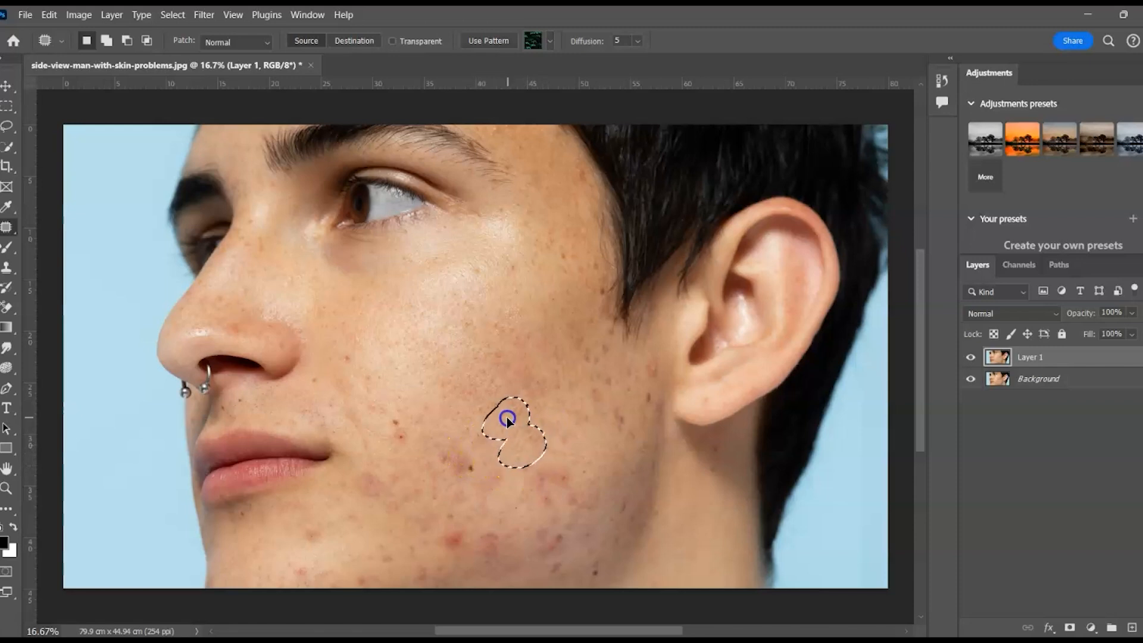
Patch the dark spots across the outer cheek, below the temple and in front of the ear.
{"action": "mouse_move", "coordinate": [569, 417]}
{"action": "left_mouse_down"}
{"action": "mouse_move", "coordinate": [562, 409]}
{"action": "mouse_move", "coordinate": [581, 414]}
{"action": "mouse_move", "coordinate": [591, 435]}
{"action": "mouse_move", "coordinate": [608, 400]}
{"action": "mouse_move", "coordinate": [622, 430]}
{"action": "mouse_move", "coordinate": [596, 431]}
{"action": "left_mouse_up"}
{"action": "mouse_move", "coordinate": [628, 388]}
{"action": "left_mouse_down"}
{"action": "mouse_move", "coordinate": [648, 404]}
{"action": "mouse_move", "coordinate": [618, 421]}
{"action": "left_mouse_up"}
{"action": "left_click_drag", "start_coordinate": [601, 383], "coordinate": [598, 399]}
{"action": "left_click_drag", "start_coordinate": [596, 398], "coordinate": [609, 412]}
{"action": "left_click_drag", "start_coordinate": [610, 363], "coordinate": [611, 397]}
{"action": "left_click_drag", "start_coordinate": [662, 356], "coordinate": [643, 400]}
{"action": "left_click_drag", "start_coordinate": [544, 373], "coordinate": [548, 375]}
{"action": "mouse_move", "coordinate": [557, 378]}
{"action": "left_mouse_down"}
{"action": "mouse_move", "coordinate": [582, 393]}
{"action": "mouse_move", "coordinate": [597, 357]}
{"action": "left_mouse_up"}
{"action": "left_click_drag", "start_coordinate": [597, 357], "coordinate": [597, 320]}
{"action": "left_click_drag", "start_coordinate": [577, 360], "coordinate": [567, 361]}
{"action": "left_click_drag", "start_coordinate": [561, 352], "coordinate": [589, 286]}
{"action": "left_click_drag", "start_coordinate": [561, 459], "coordinate": [589, 471]}
{"action": "mouse_move", "coordinate": [601, 478]}
{"action": "left_mouse_down"}
{"action": "mouse_move", "coordinate": [569, 518]}
{"action": "mouse_move", "coordinate": [647, 507]}
{"action": "mouse_move", "coordinate": [621, 498]}
{"action": "left_mouse_up"}
Patch the acne marks along the jawline, lower cheek and chin with clean neighbouring skin.
{"action": "left_click_drag", "start_coordinate": [563, 530], "coordinate": [560, 532]}
{"action": "mouse_move", "coordinate": [561, 531]}
{"action": "left_mouse_down"}
{"action": "mouse_move", "coordinate": [544, 500]}
{"action": "mouse_move", "coordinate": [559, 528]}
{"action": "mouse_move", "coordinate": [552, 586]}
{"action": "mouse_move", "coordinate": [571, 561]}
{"action": "left_mouse_up"}
{"action": "left_click_drag", "start_coordinate": [558, 570], "coordinate": [539, 553]}
{"action": "mouse_move", "coordinate": [502, 527]}
{"action": "left_mouse_down"}
{"action": "mouse_move", "coordinate": [492, 548]}
{"action": "mouse_move", "coordinate": [473, 526]}
{"action": "left_mouse_up"}
{"action": "left_click_drag", "start_coordinate": [455, 537], "coordinate": [426, 554]}
{"action": "mouse_move", "coordinate": [472, 440]}
{"action": "left_mouse_down"}
{"action": "mouse_move", "coordinate": [387, 413]}
{"action": "mouse_move", "coordinate": [375, 477]}
{"action": "mouse_move", "coordinate": [394, 528]}
{"action": "mouse_move", "coordinate": [346, 563]}
{"action": "mouse_move", "coordinate": [356, 559]}
{"action": "left_mouse_up"}
{"action": "left_click_drag", "start_coordinate": [329, 517], "coordinate": [326, 564]}
{"action": "left_click_drag", "start_coordinate": [321, 563], "coordinate": [312, 575]}
{"action": "left_click_drag", "start_coordinate": [278, 499], "coordinate": [249, 527]}
Patch the small blemishes beside the nose, above the upper lip and below the lower lip.
{"action": "left_click_drag", "start_coordinate": [355, 356], "coordinate": [353, 351]}
{"action": "mouse_move", "coordinate": [351, 359]}
{"action": "left_mouse_down"}
{"action": "mouse_move", "coordinate": [367, 393]}
{"action": "mouse_move", "coordinate": [304, 394]}
{"action": "mouse_move", "coordinate": [354, 386]}
{"action": "left_mouse_up"}
{"action": "left_click_drag", "start_coordinate": [247, 395], "coordinate": [244, 418]}
{"action": "left_click_drag", "start_coordinate": [230, 400], "coordinate": [318, 422]}
{"action": "left_click_drag", "start_coordinate": [249, 508], "coordinate": [245, 506]}
{"action": "left_click_drag", "start_coordinate": [242, 515], "coordinate": [365, 436]}
Clear the selection and remove the remaining spots on the temple, upper cheek and nose with an enlarged Spot Healing Brush.
{"action": "right_click", "coordinate": [7, 227]}
{"action": "left_click", "coordinate": [66, 227]}
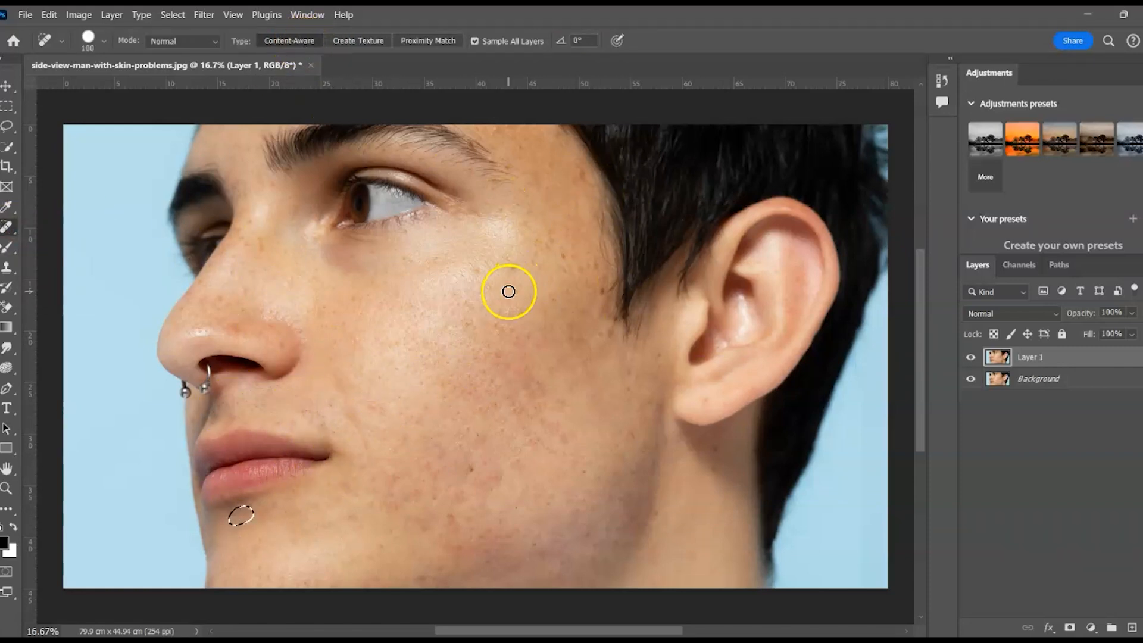
{"action": "key", "text": "bracketright"}
{"action": "key", "text": "bracketright"}
{"action": "key", "text": "bracketright"}
{"action": "key", "text": "bracketright"}
{"action": "key", "text": "ctrl+d"}
{"action": "left_click", "coordinate": [565, 261]}
{"action": "left_click", "coordinate": [575, 209]}
{"action": "left_click", "coordinate": [602, 290]}
{"action": "left_click", "coordinate": [586, 274]}
{"action": "left_click", "coordinate": [506, 251]}
{"action": "left_click", "coordinate": [537, 212]}
{"action": "left_click", "coordinate": [538, 242]}
{"action": "left_click", "coordinate": [585, 268]}
{"action": "left_click", "coordinate": [240, 329]}
{"action": "left_click", "coordinate": [240, 234]}
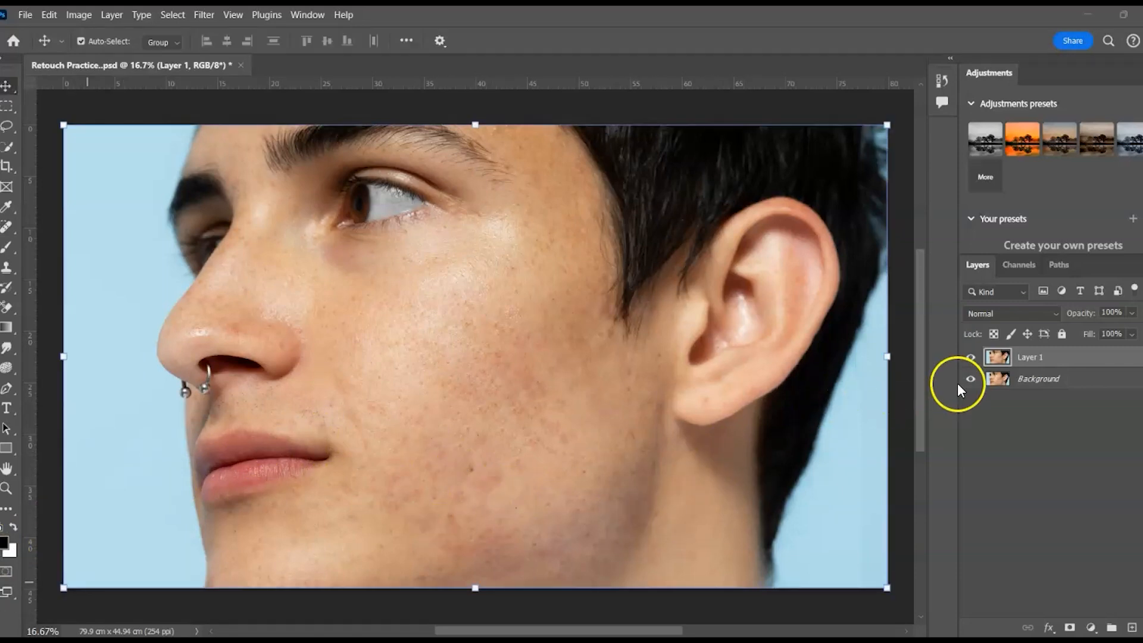
Hide and reshow Layer 1 to compare the retouched skin with the original photo.
{"action": "left_click", "coordinate": [970, 357]}
{"action": "left_click", "coordinate": [1006, 382]}
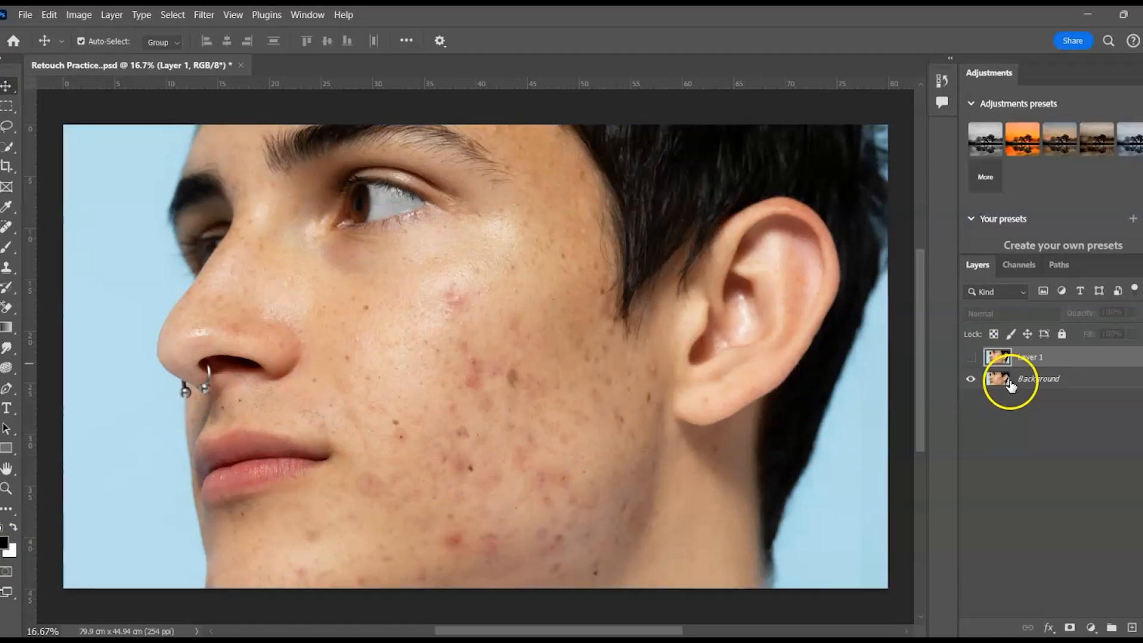
{"action": "left_click", "coordinate": [971, 358]}
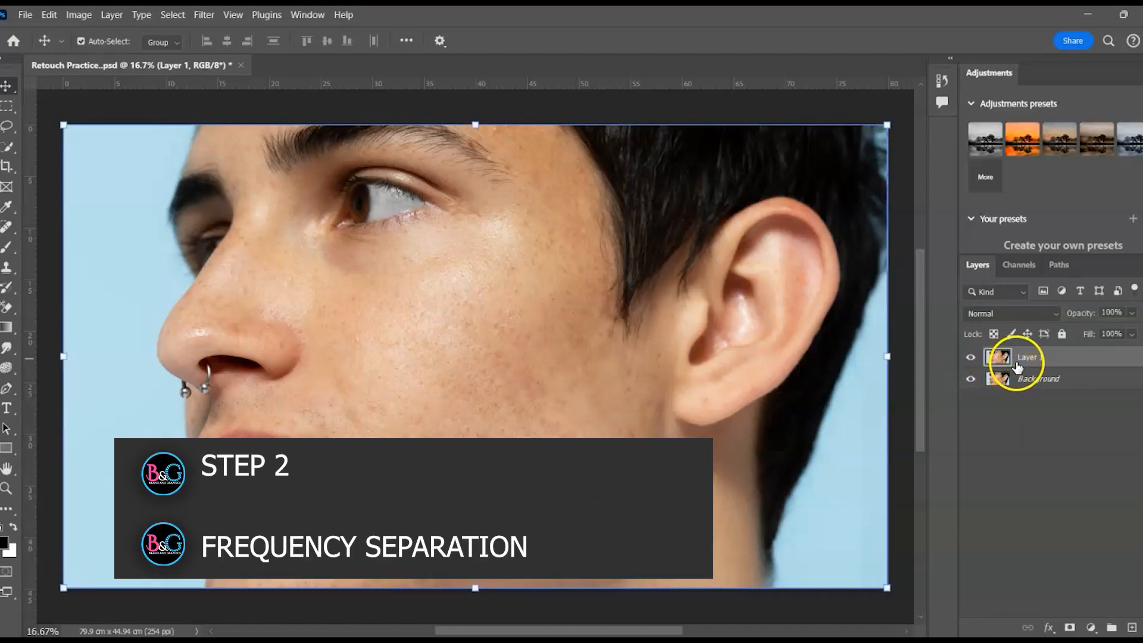
Duplicate Layer 1 twice for frequency separation and hide Layer 1 and the Background.
{"action": "key", "text": "ctrl+j"}
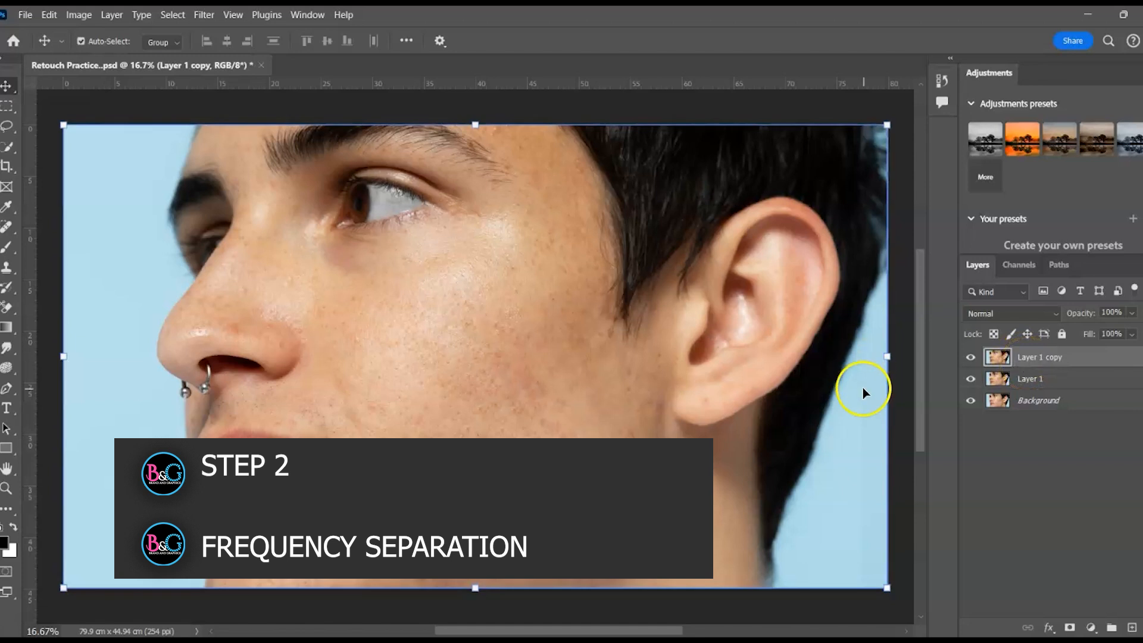
{"action": "left_click_drag", "start_coordinate": [971, 378], "coordinate": [970, 397]}
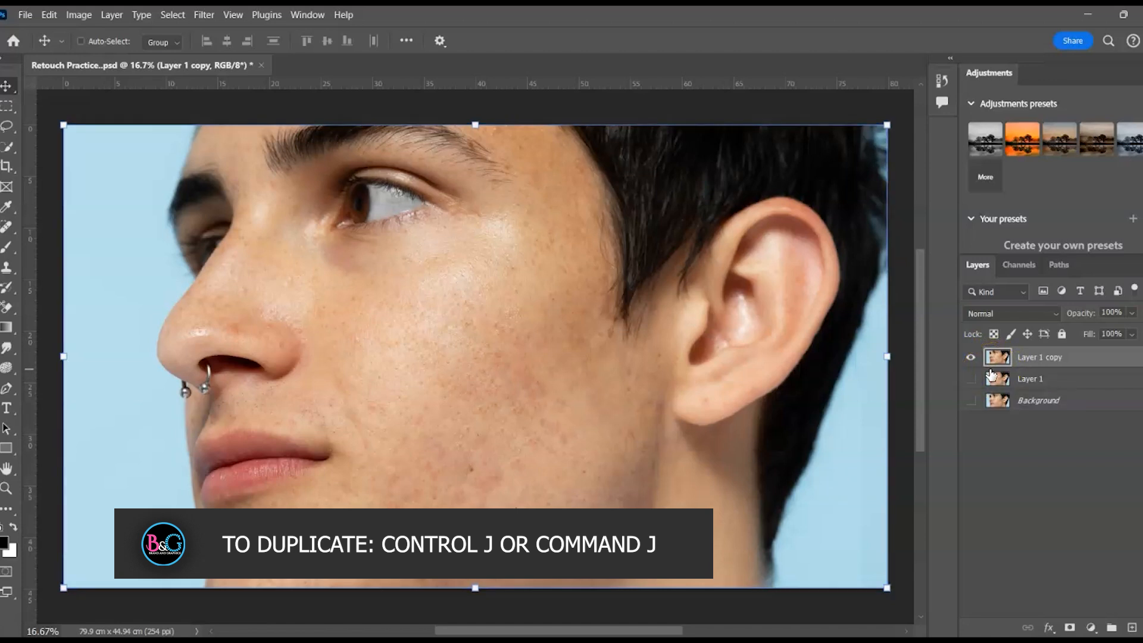
{"action": "key", "text": "ctrl+j"}
Rename the lower layer copy as Low and the upper copy as High.
{"action": "double_click", "coordinate": [1046, 380]}
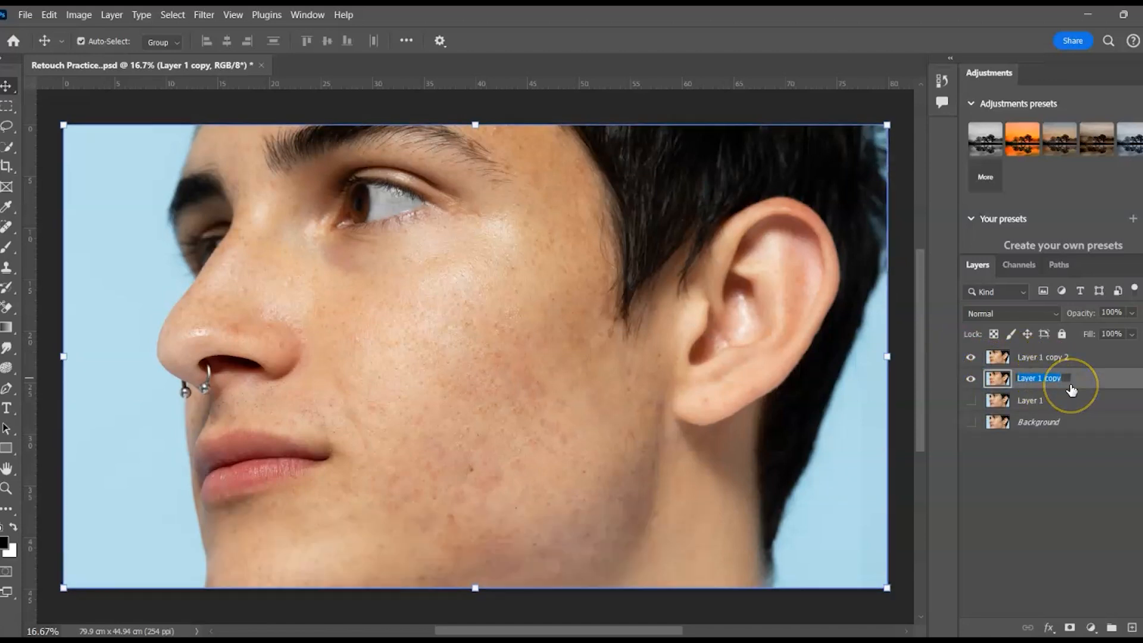
{"action": "left_click", "coordinate": [1047, 360]}
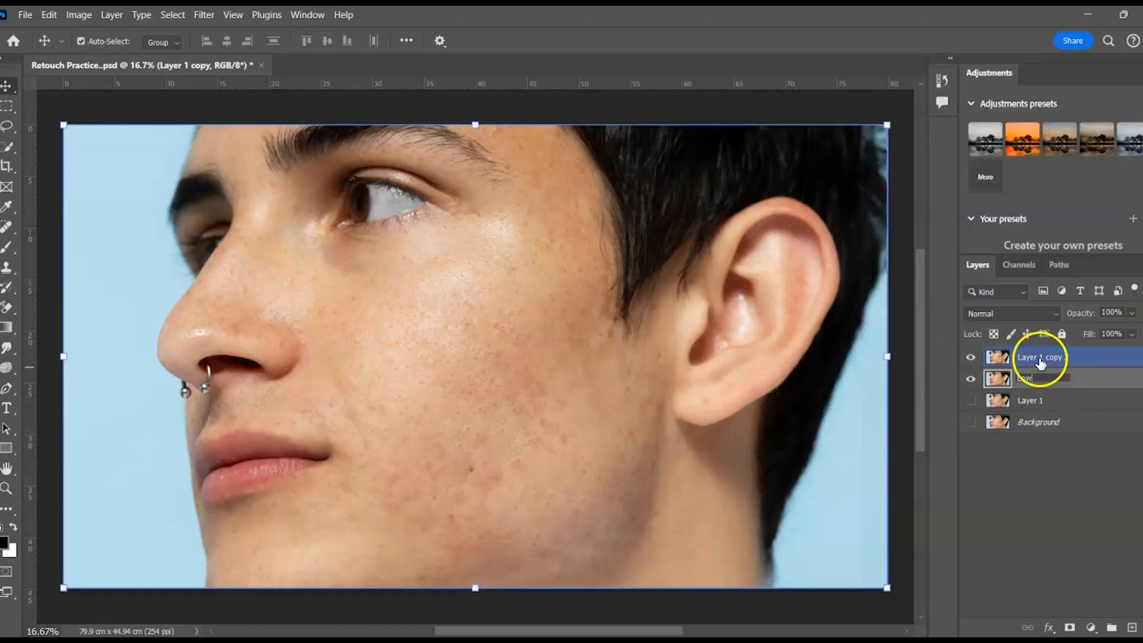
{"action": "double_click", "coordinate": [1052, 357]}
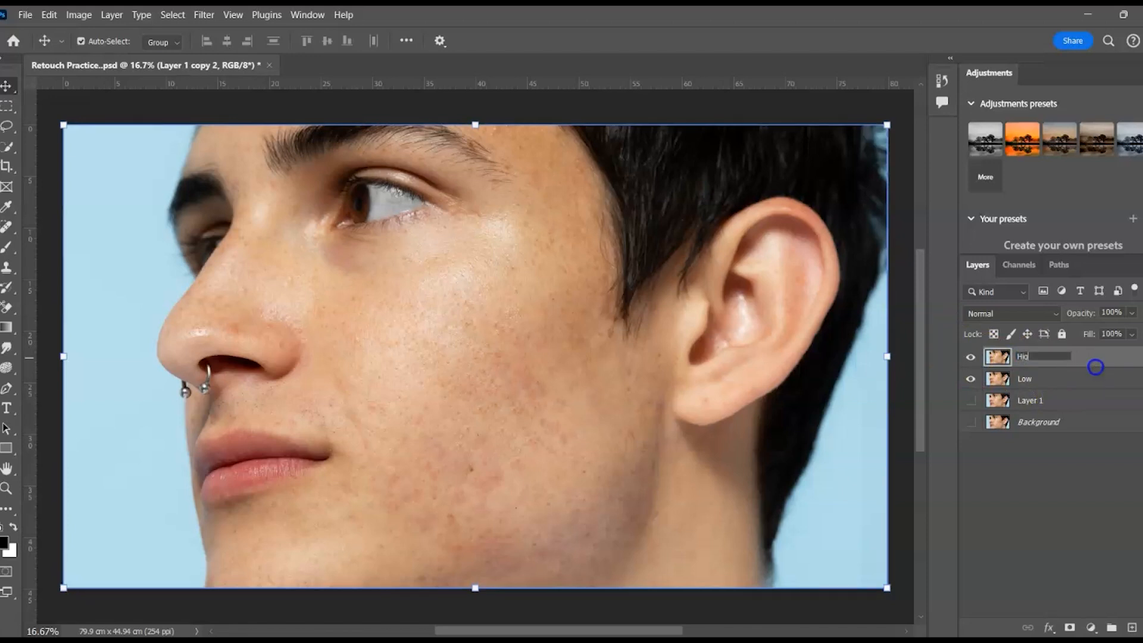
{"action": "left_click", "coordinate": [887, 357]}
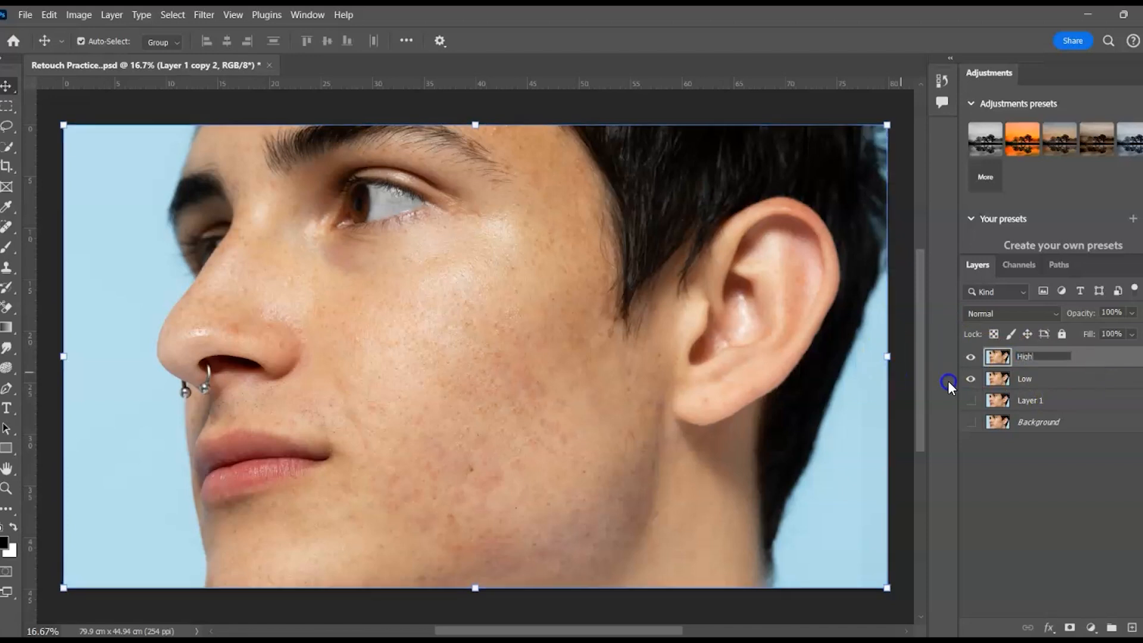
{"action": "left_click", "coordinate": [1050, 390]}
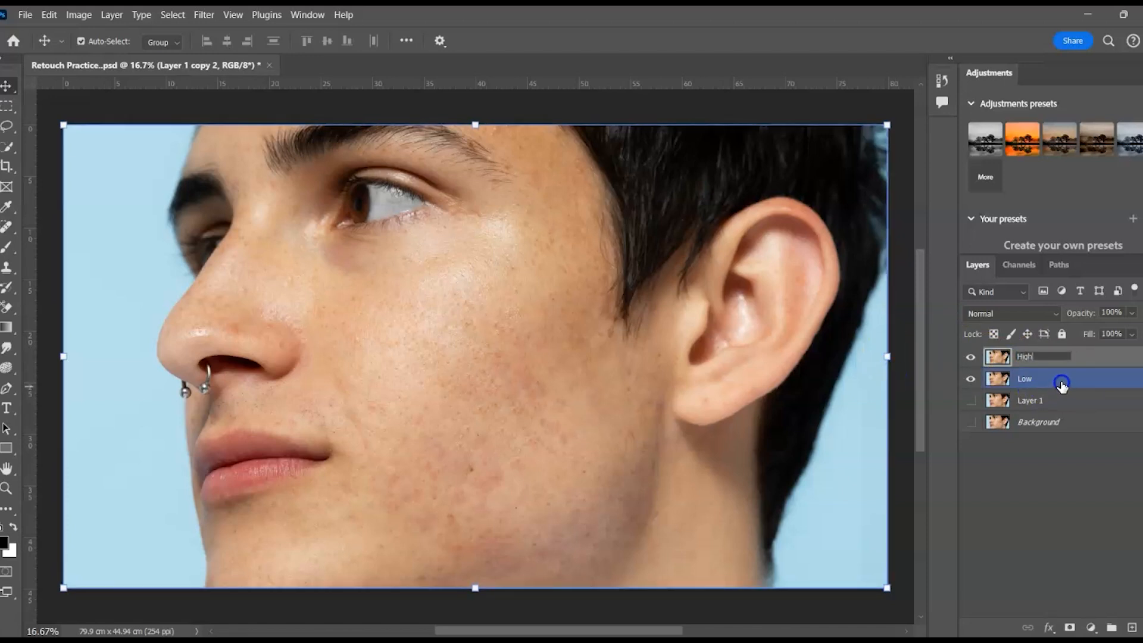
{"action": "left_click", "coordinate": [1061, 385]}
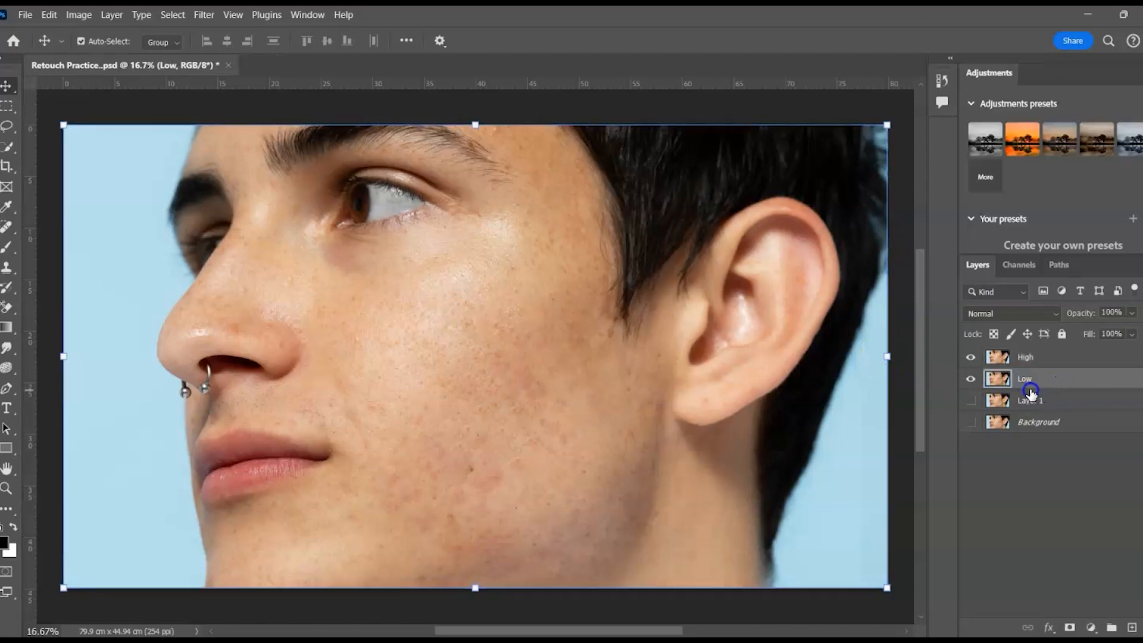
Hide the High layer and keep Low as the active layer.
{"action": "left_click", "coordinate": [978, 362]}
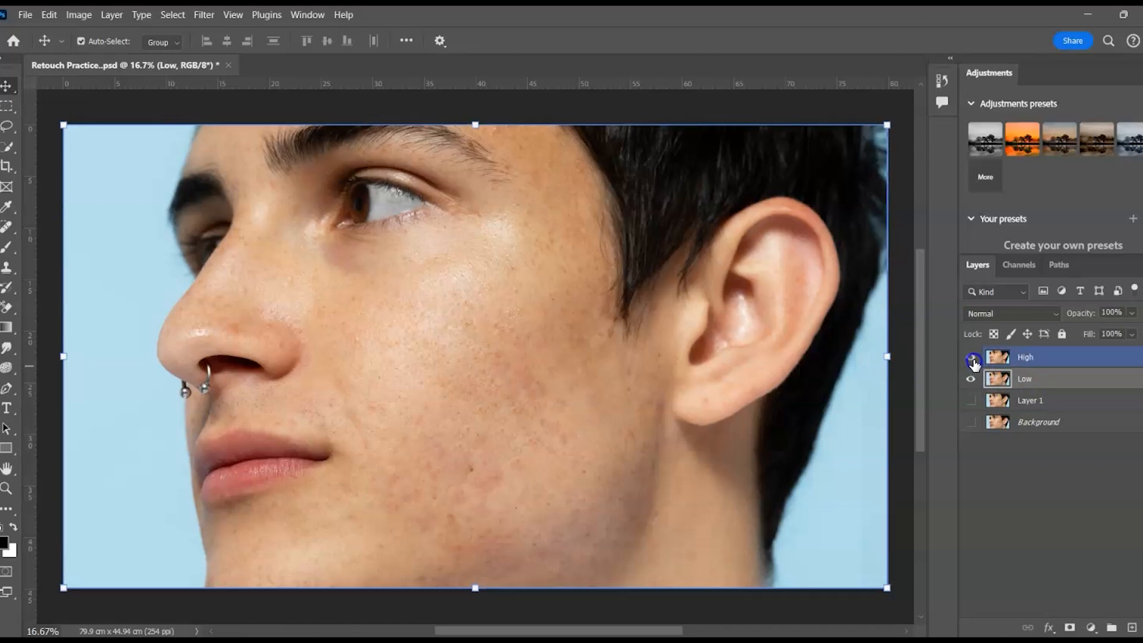
{"action": "left_click", "coordinate": [972, 360]}
{"action": "left_click", "coordinate": [1025, 378]}
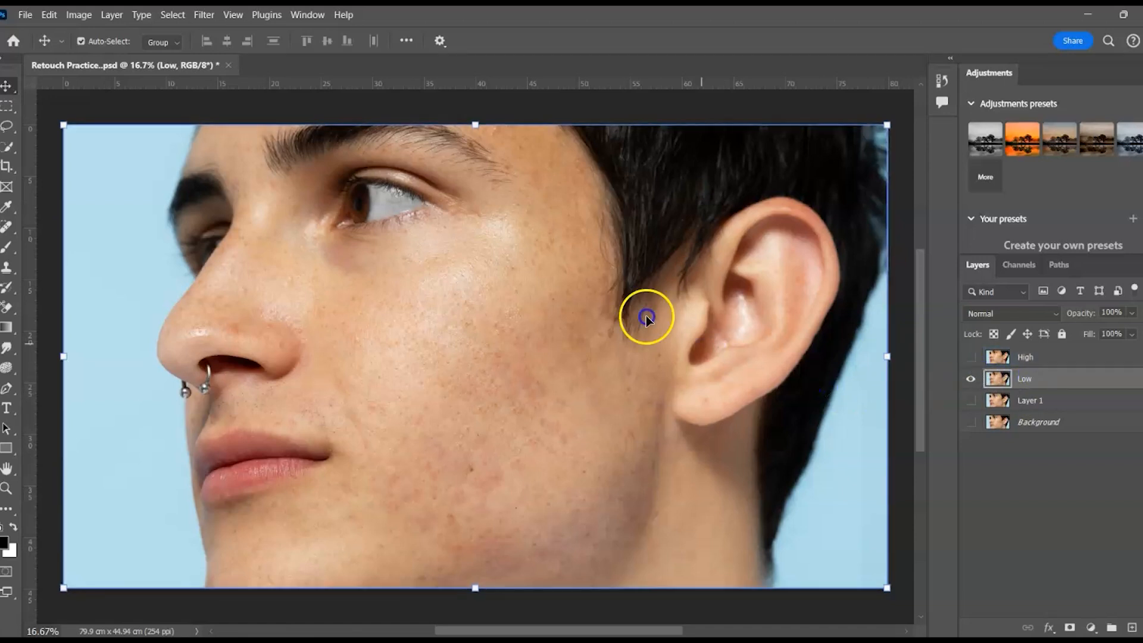
Apply a Gaussian Blur to the Low layer, adjusting the radius until the fine skin texture is softened.
{"action": "left_click", "coordinate": [204, 15]}
{"action": "mouse_move", "coordinate": [315, 205]}
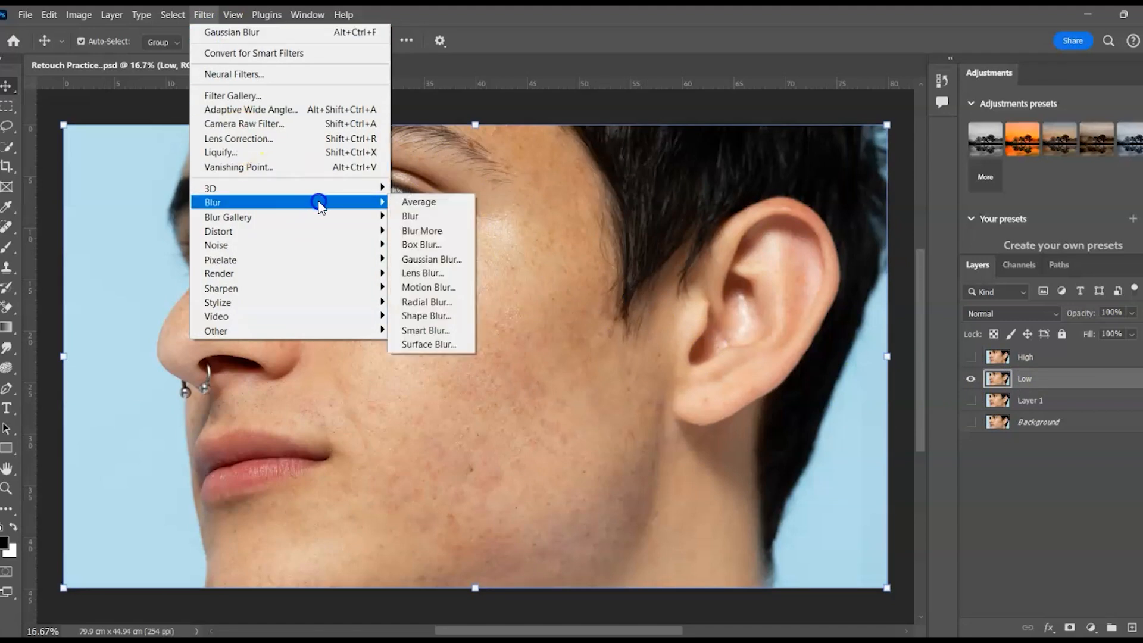
{"action": "left_click", "coordinate": [434, 258]}
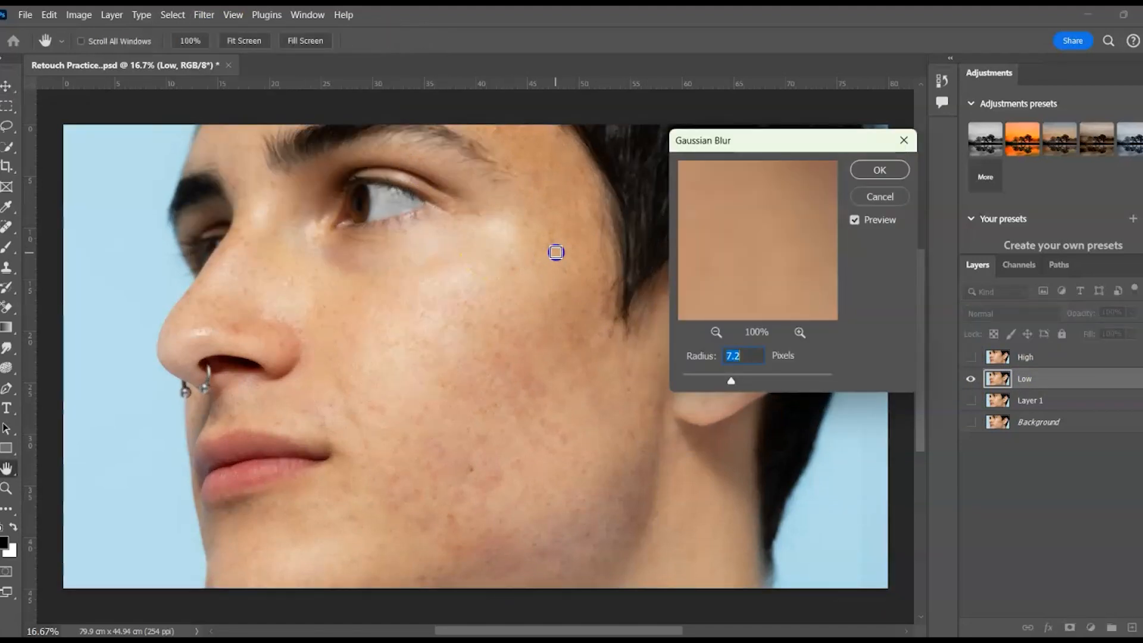
{"action": "left_click", "coordinate": [715, 332]}
{"action": "left_click", "coordinate": [715, 332]}
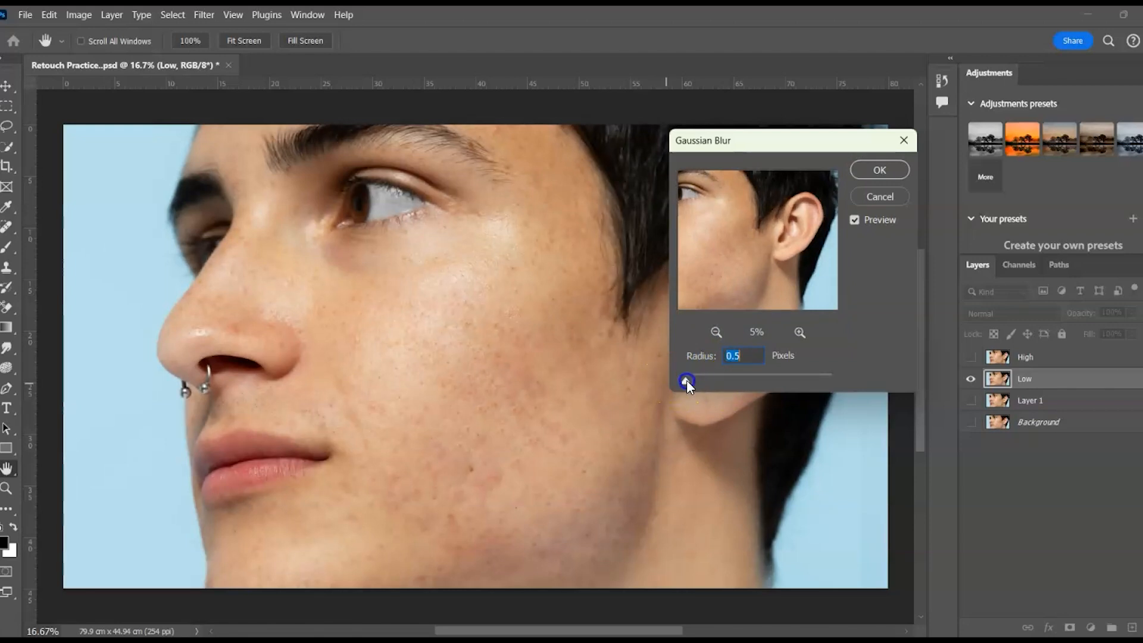
{"action": "left_click_drag", "start_coordinate": [687, 381], "coordinate": [699, 383]}
{"action": "left_click_drag", "start_coordinate": [727, 389], "coordinate": [736, 384]}
{"action": "left_click", "coordinate": [826, 199]}
{"action": "left_click", "coordinate": [878, 171]}
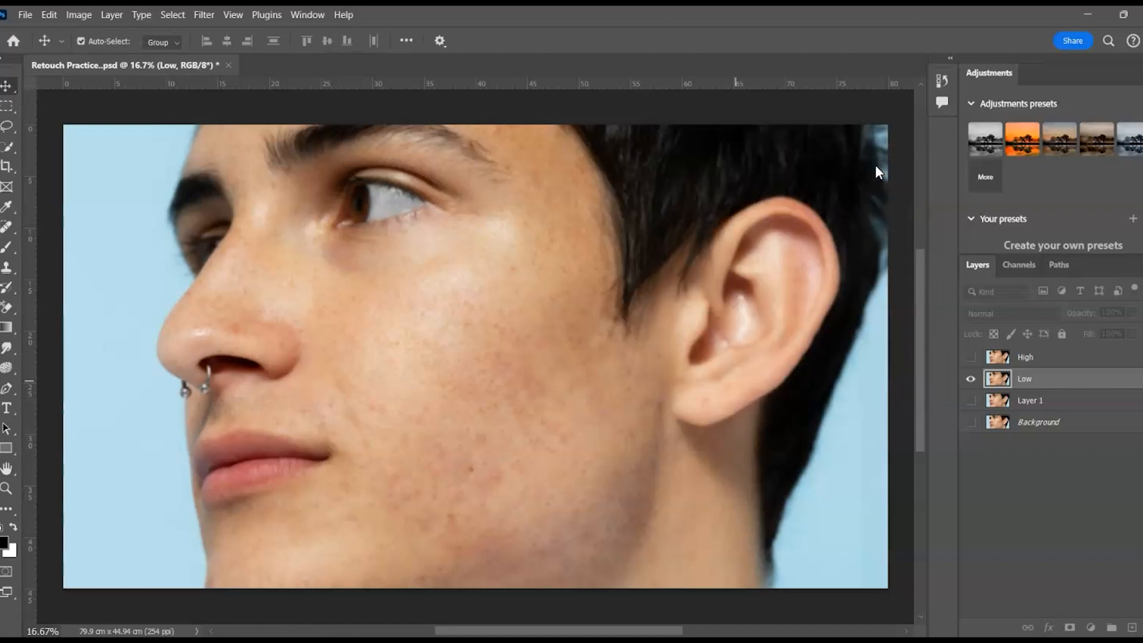
Show the High layer and run Apply Image on it using the Low layer, RGB channel, Subtract blending, scale 2 and offset 128.
{"action": "left_click", "coordinate": [972, 357]}
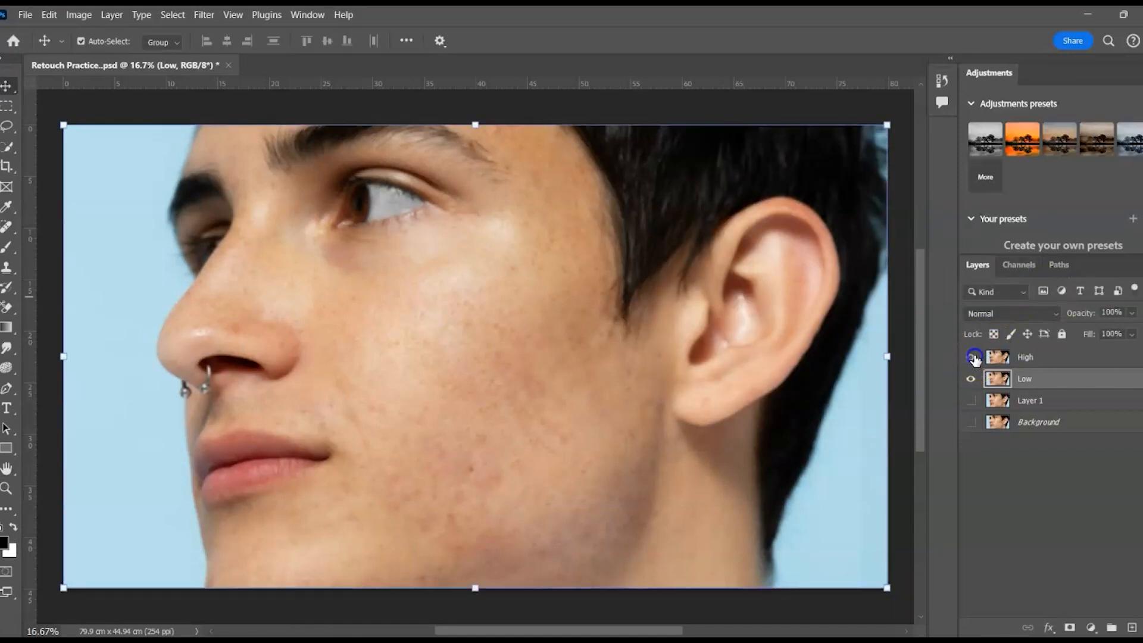
{"action": "left_click", "coordinate": [1025, 357]}
{"action": "left_click", "coordinate": [78, 14]}
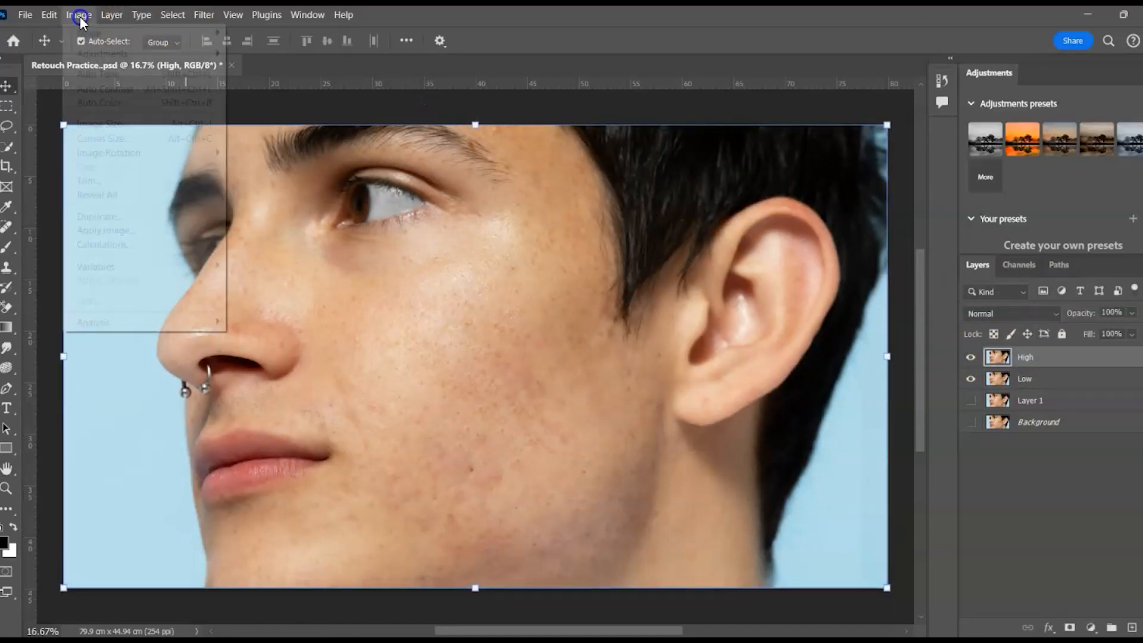
{"action": "left_click", "coordinate": [130, 228]}
{"action": "left_click", "coordinate": [531, 149]}
{"action": "left_click", "coordinate": [823, 183]}
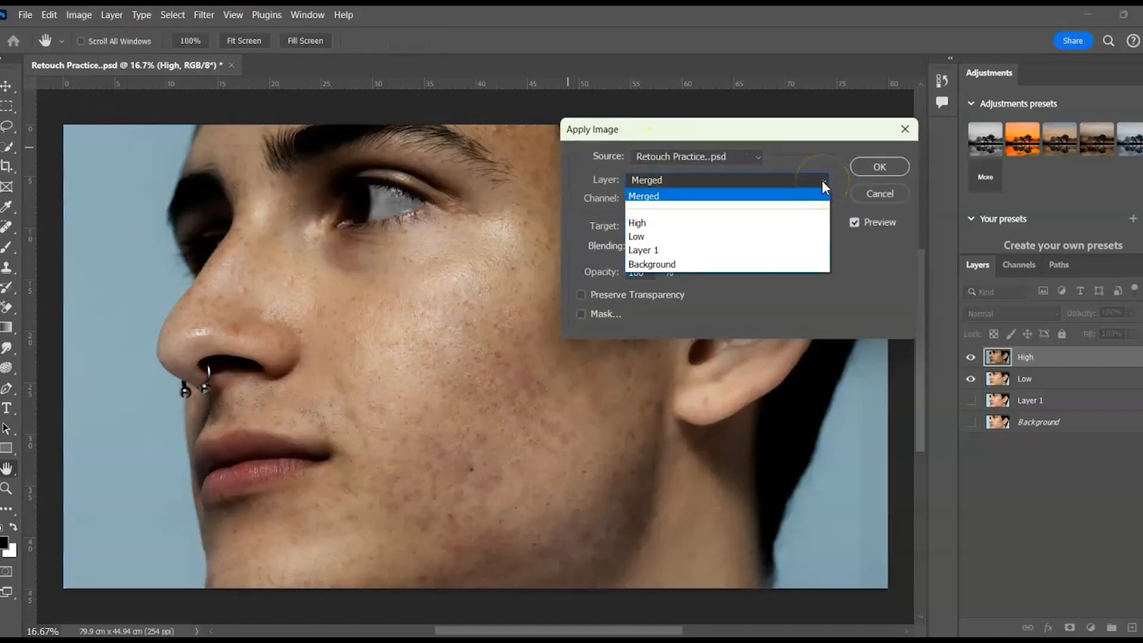
{"action": "left_click", "coordinate": [659, 239]}
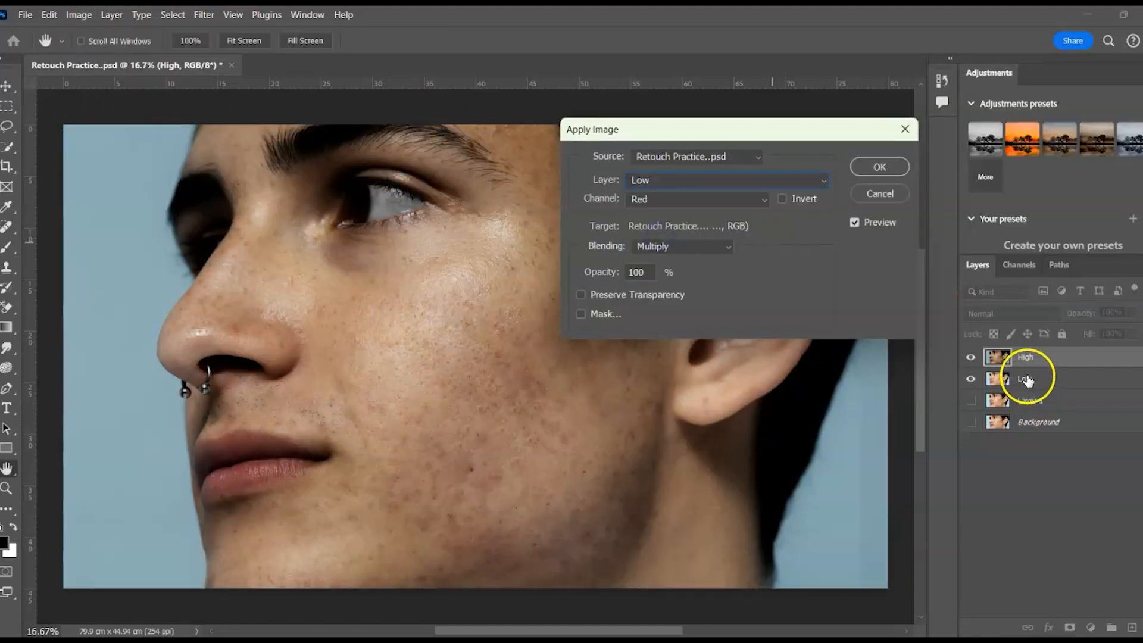
{"action": "left_click", "coordinate": [764, 201]}
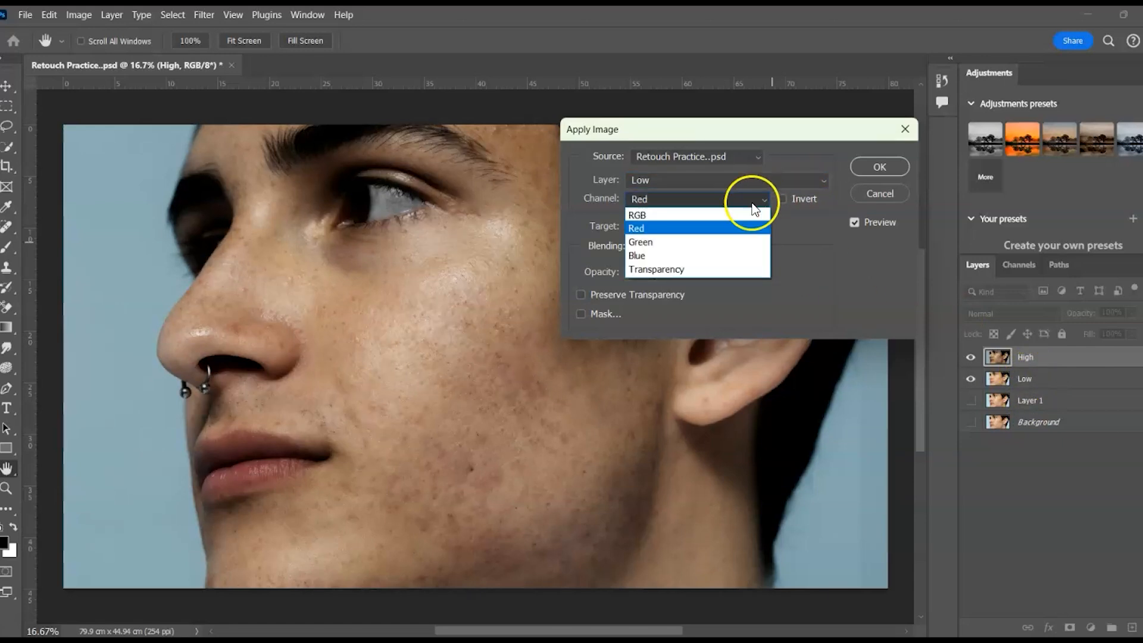
{"action": "left_click", "coordinate": [710, 215]}
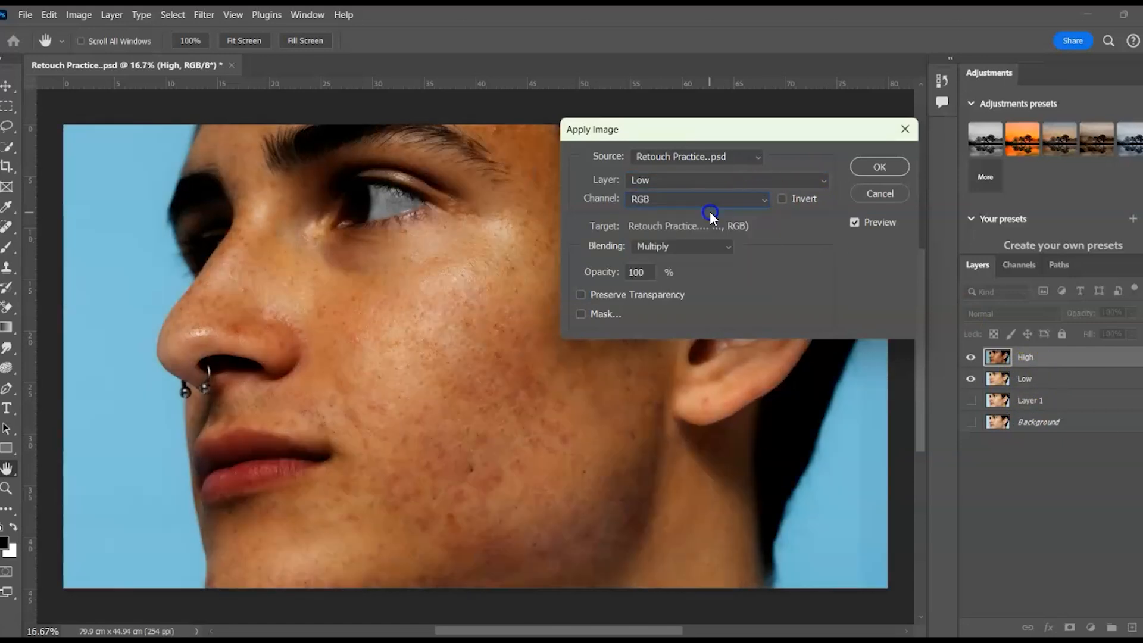
{"action": "left_click", "coordinate": [728, 247]}
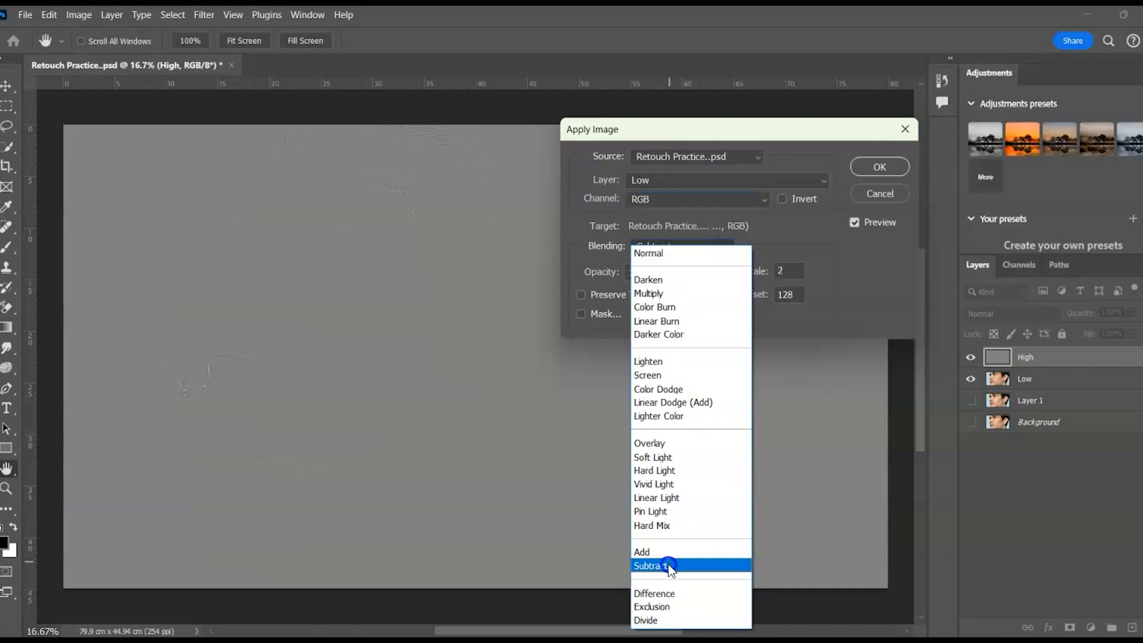
{"action": "left_click", "coordinate": [670, 566]}
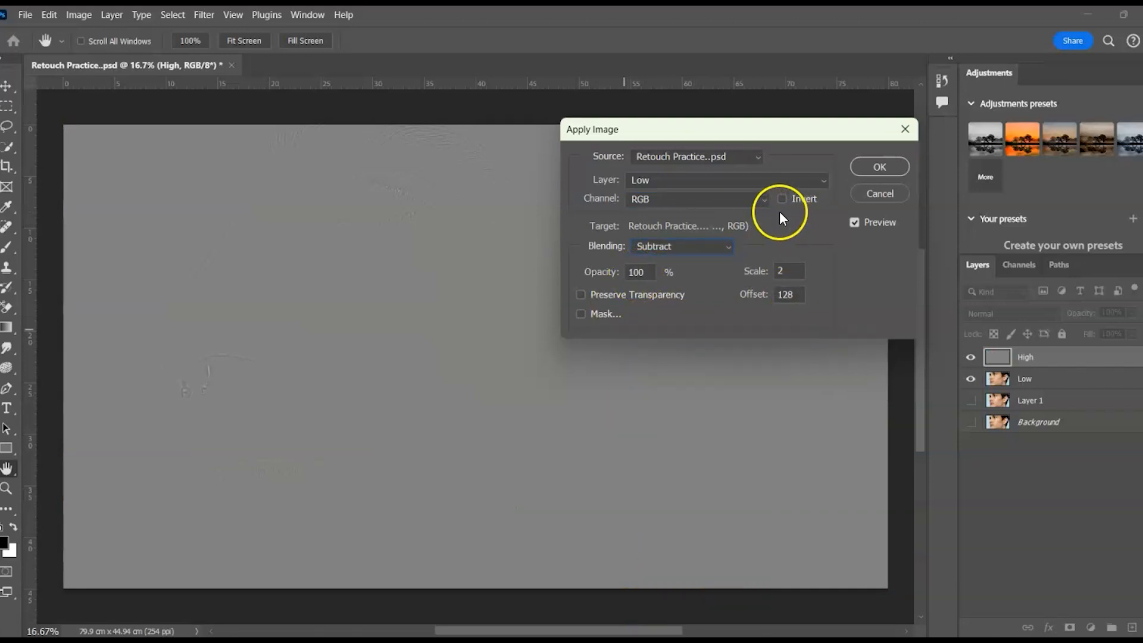
{"action": "left_click", "coordinate": [879, 168]}
{"action": "key", "text": "v"}
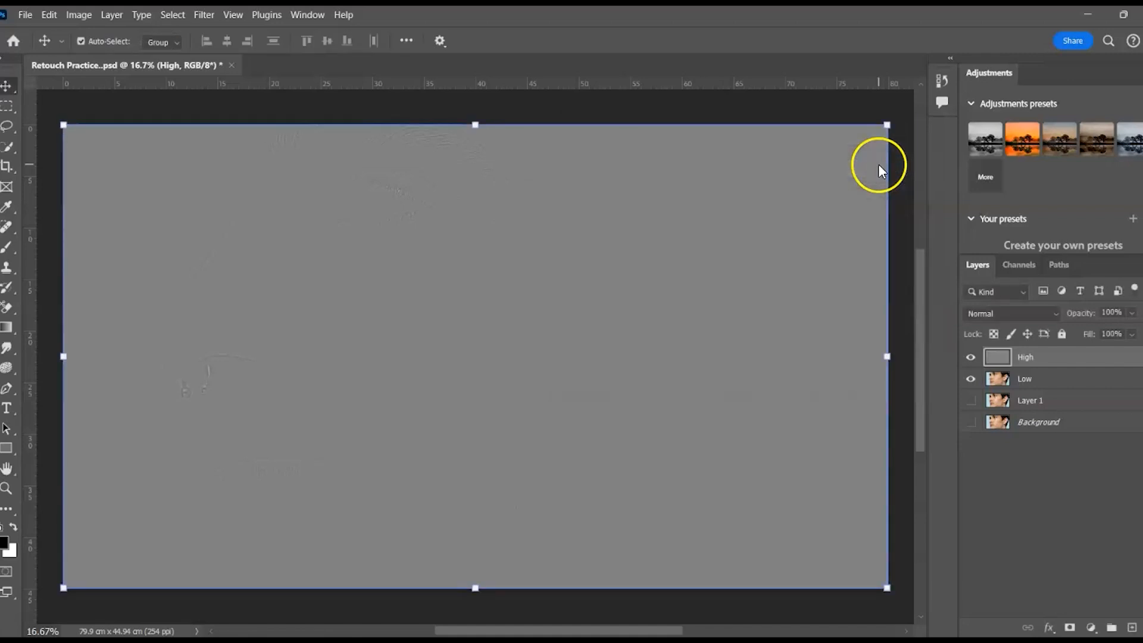
Set the High layer's blend mode to Linear Light, then hide it and make the Low layer active.
{"action": "left_click", "coordinate": [1052, 316]}
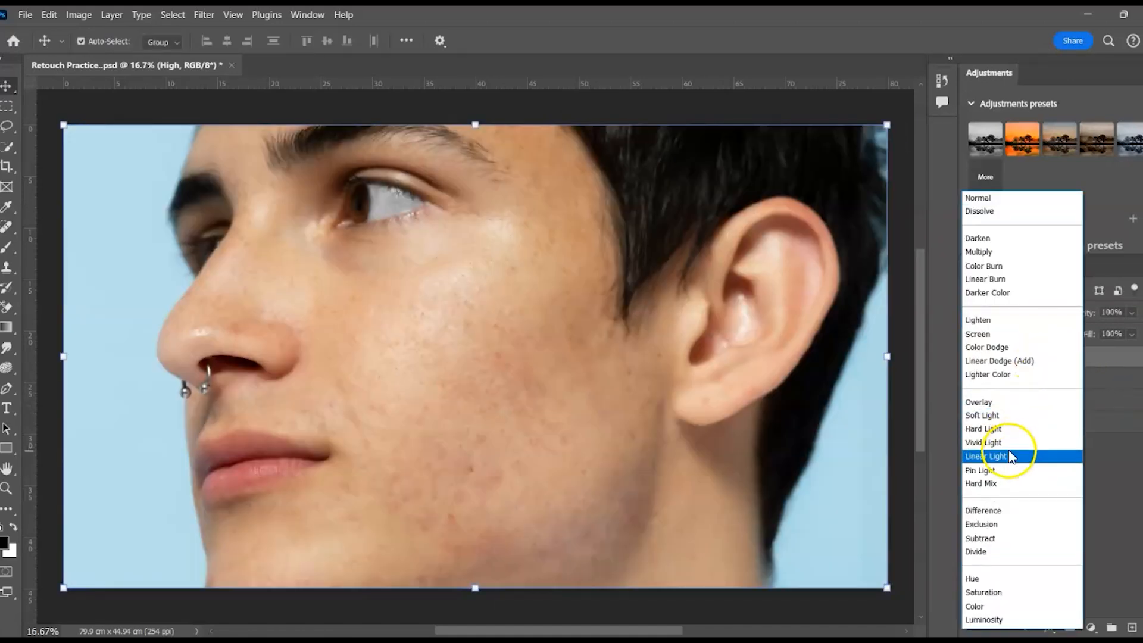
{"action": "left_click", "coordinate": [1010, 456]}
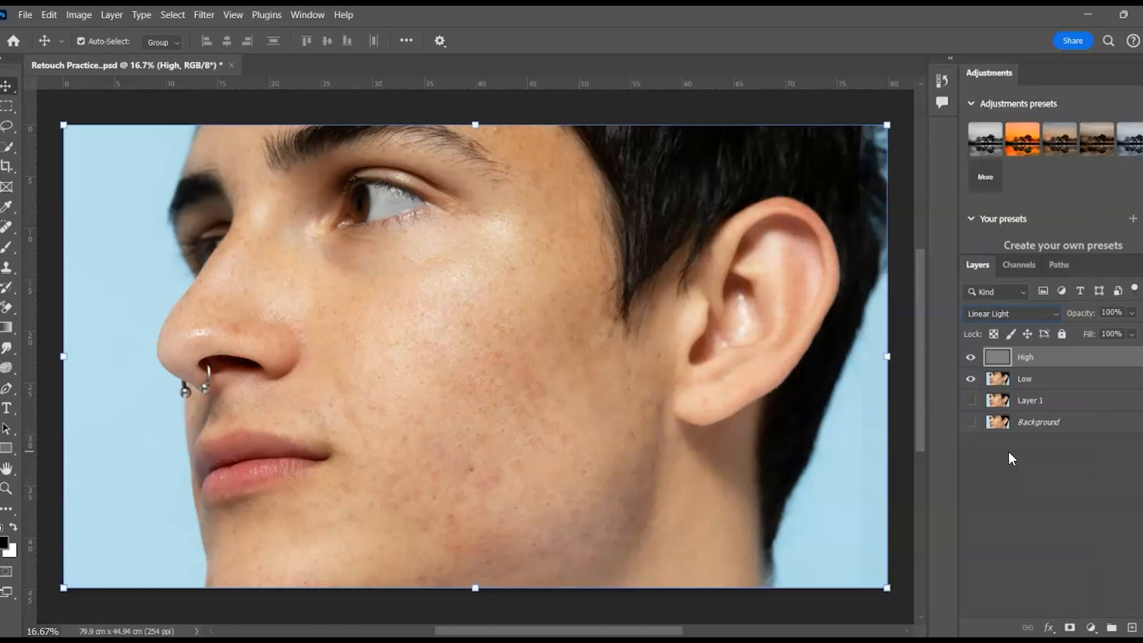
{"action": "left_click", "coordinate": [972, 360]}
{"action": "left_click", "coordinate": [1019, 382]}
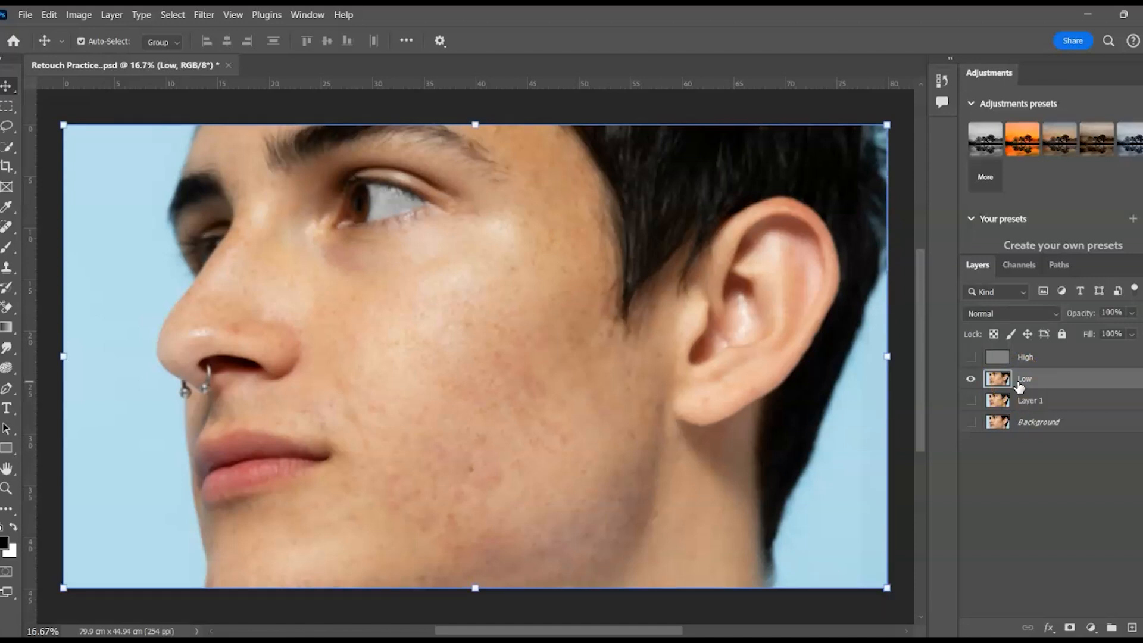
Choose the Mixer Brush with a soft round 300 px tip, clean its paint load, and set Wet to 11%.
{"action": "right_click", "coordinate": [15, 253]}
{"action": "left_click", "coordinate": [50, 287]}
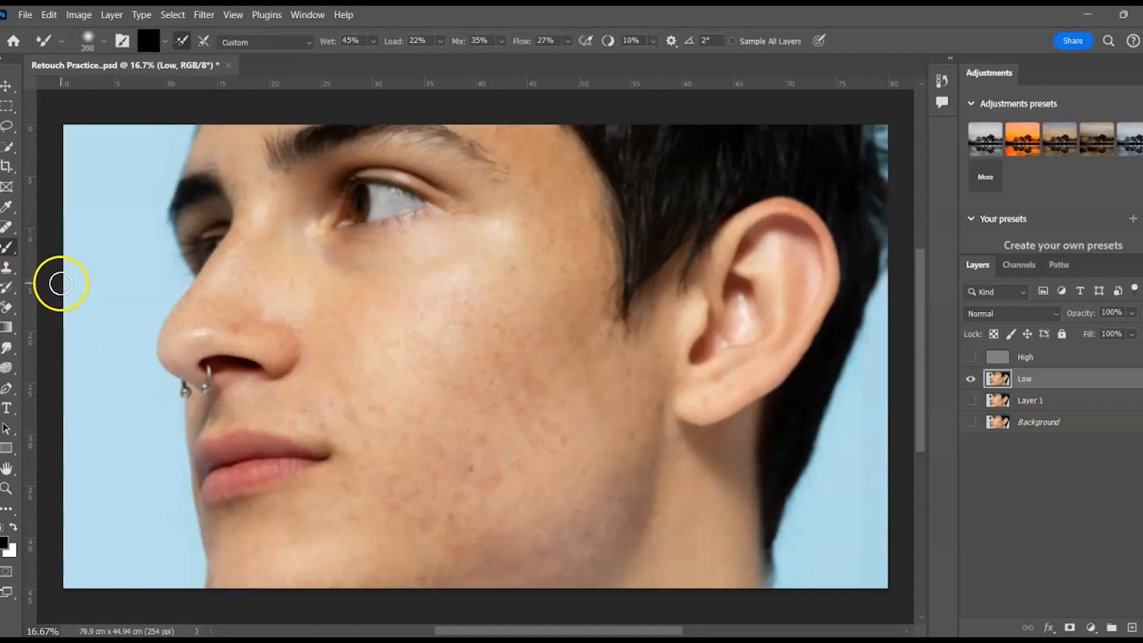
{"action": "left_click", "coordinate": [103, 40]}
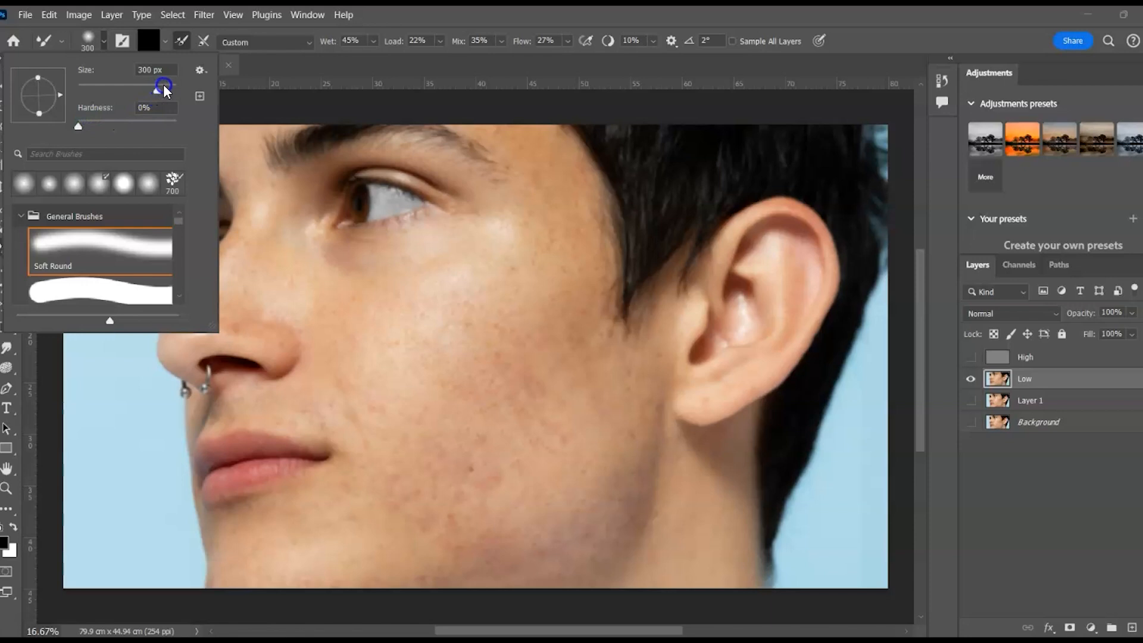
{"action": "left_click", "coordinate": [169, 47]}
{"action": "left_click", "coordinate": [174, 67]}
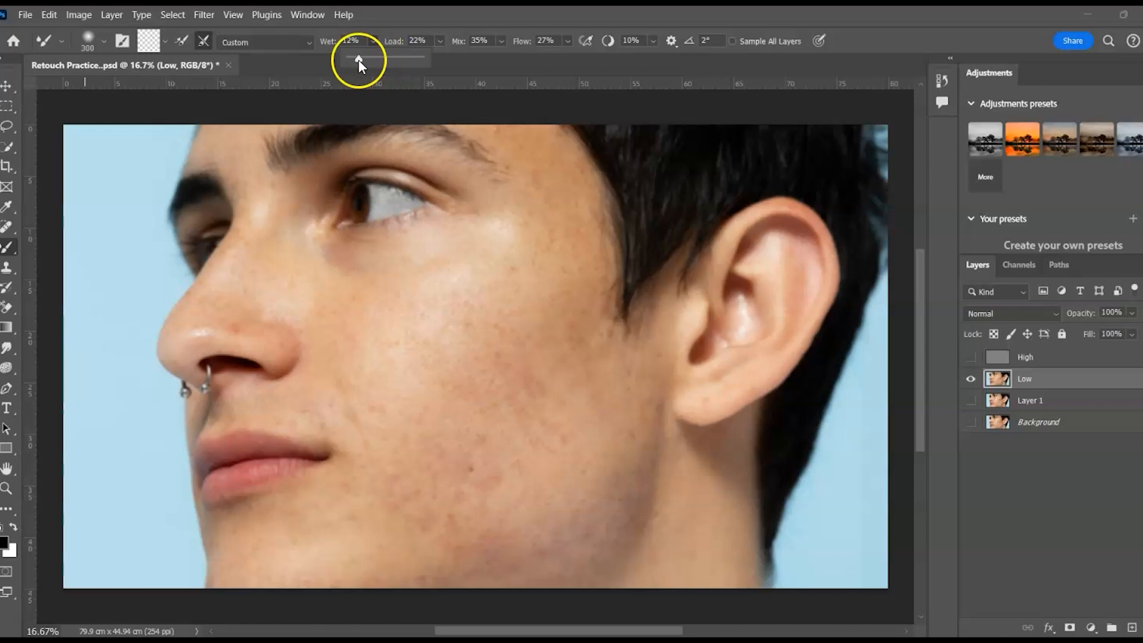
Set the Mixer Brush's Load to 78%, Mix to 96% and Flow to 100%.
{"action": "left_click", "coordinate": [440, 41]}
{"action": "left_click_drag", "start_coordinate": [443, 58], "coordinate": [476, 59]}
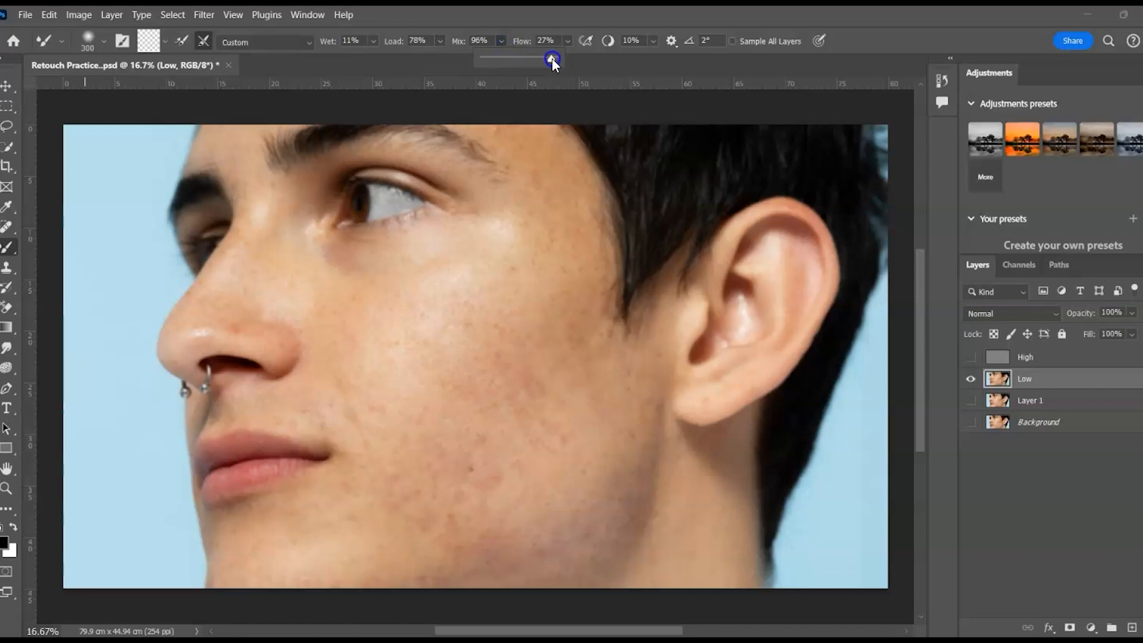
{"action": "left_click", "coordinate": [567, 40]}
{"action": "left_click_drag", "start_coordinate": [569, 50], "coordinate": [627, 60]}
{"action": "left_click", "coordinate": [635, 43]}
{"action": "left_click", "coordinate": [705, 41]}
{"action": "type", "text": "2"}
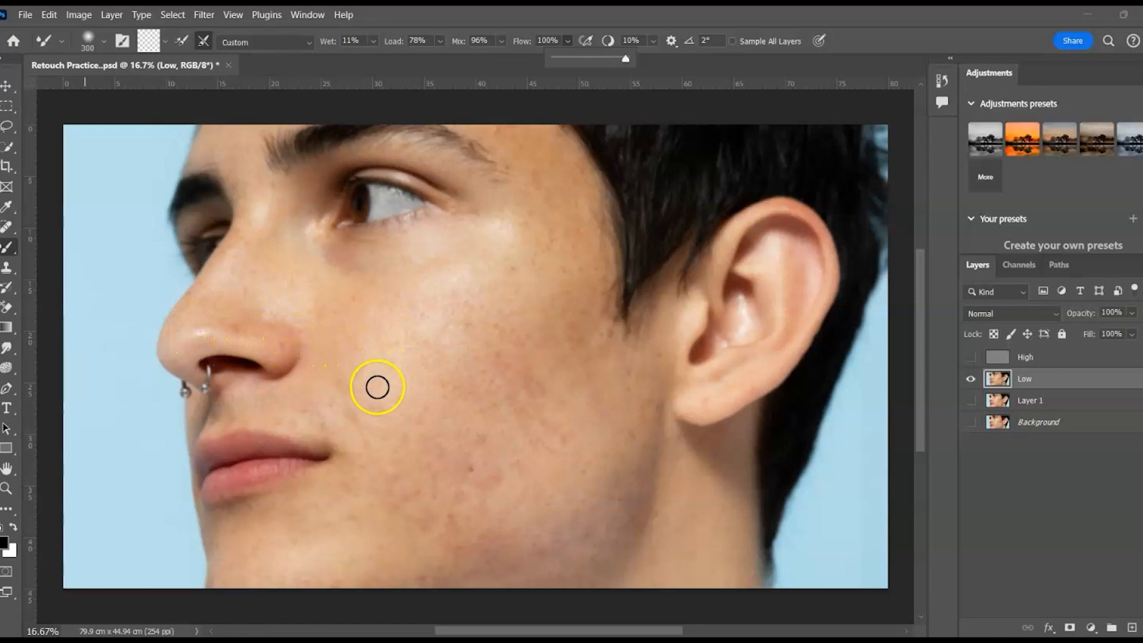
Blend the skin beside the nose and near the inner eye on the Low layer, reducing the Mixer Brush to 150 px.
{"action": "mouse_move", "coordinate": [595, 494]}
{"action": "left_mouse_down"}
{"action": "mouse_move", "coordinate": [620, 508]}
{"action": "mouse_move", "coordinate": [636, 490]}
{"action": "mouse_move", "coordinate": [605, 464]}
{"action": "mouse_move", "coordinate": [582, 413]}
{"action": "mouse_move", "coordinate": [401, 334]}
{"action": "mouse_move", "coordinate": [194, 334]}
{"action": "mouse_move", "coordinate": [238, 332]}
{"action": "left_mouse_up"}
{"action": "key", "text": "bracketleft"}
{"action": "key", "text": "bracketleft"}
{"action": "key", "text": "bracketleft"}
{"action": "key", "text": "bracketleft"}
{"action": "left_click_drag", "start_coordinate": [258, 218], "coordinate": [269, 205]}
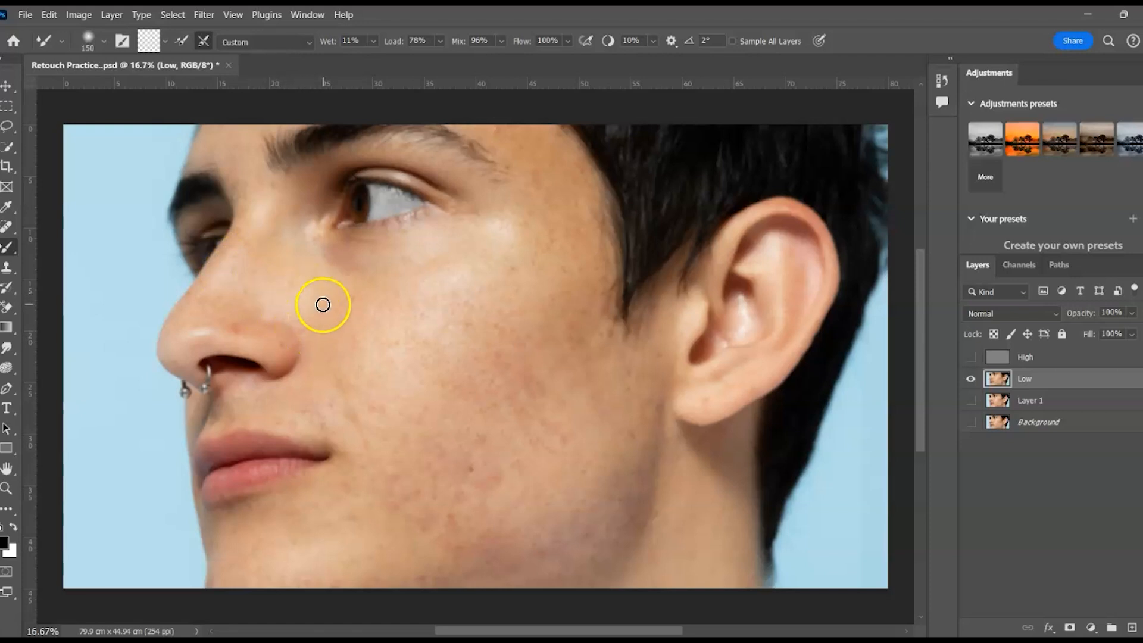
Blend the blotchy skin under the eye and across the cheek and jaw, enlarging the Mixer Brush to 300 px and up to 500 px.
{"action": "key", "text": "bracketright"}
{"action": "key", "text": "bracketright"}
{"action": "key", "text": "bracketright"}
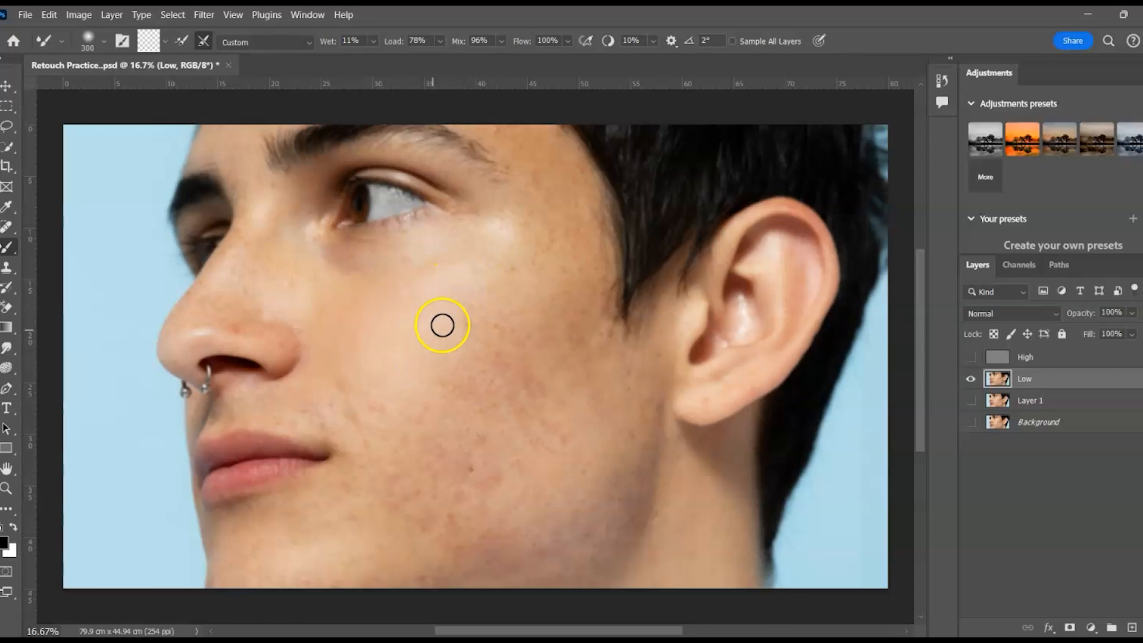
{"action": "mouse_move", "coordinate": [458, 234]}
{"action": "left_mouse_down"}
{"action": "mouse_move", "coordinate": [402, 268]}
{"action": "mouse_move", "coordinate": [390, 265]}
{"action": "mouse_move", "coordinate": [396, 242]}
{"action": "mouse_move", "coordinate": [349, 251]}
{"action": "left_mouse_up"}
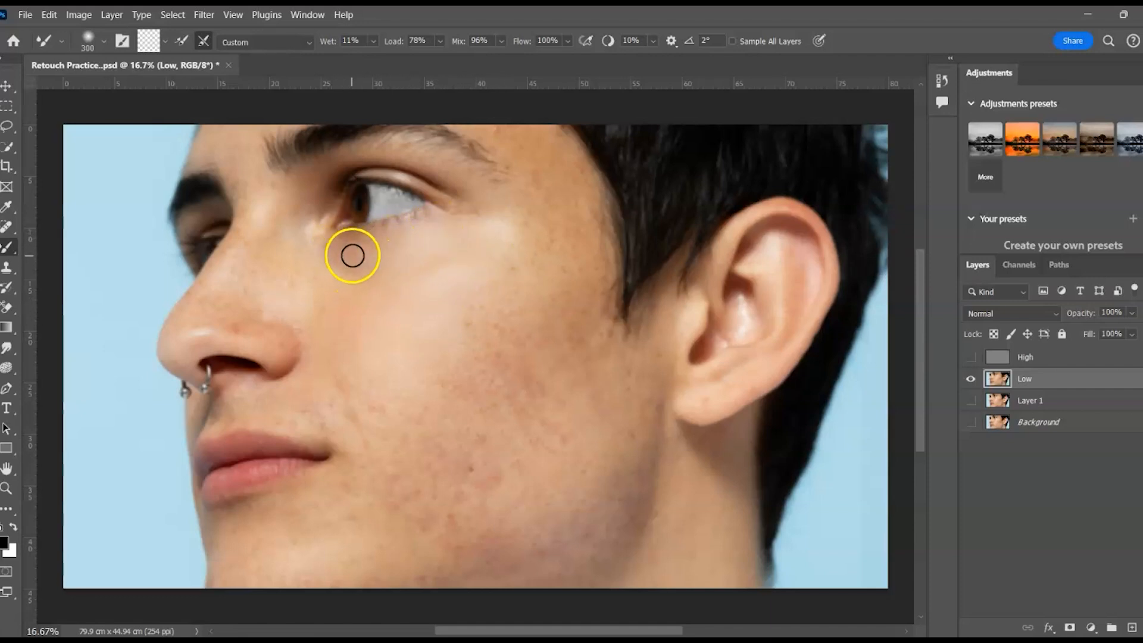
{"action": "mouse_move", "coordinate": [553, 255]}
{"action": "left_mouse_down"}
{"action": "mouse_move", "coordinate": [531, 297]}
{"action": "mouse_move", "coordinate": [537, 273]}
{"action": "mouse_move", "coordinate": [495, 310]}
{"action": "mouse_move", "coordinate": [541, 246]}
{"action": "mouse_move", "coordinate": [560, 263]}
{"action": "mouse_move", "coordinate": [563, 301]}
{"action": "mouse_move", "coordinate": [572, 247]}
{"action": "mouse_move", "coordinate": [578, 337]}
{"action": "mouse_move", "coordinate": [499, 361]}
{"action": "mouse_move", "coordinate": [473, 349]}
{"action": "mouse_move", "coordinate": [495, 271]}
{"action": "mouse_move", "coordinate": [539, 230]}
{"action": "mouse_move", "coordinate": [475, 265]}
{"action": "mouse_move", "coordinate": [499, 293]}
{"action": "mouse_move", "coordinate": [436, 392]}
{"action": "mouse_move", "coordinate": [528, 327]}
{"action": "mouse_move", "coordinate": [463, 400]}
{"action": "mouse_move", "coordinate": [511, 381]}
{"action": "mouse_move", "coordinate": [463, 417]}
{"action": "mouse_move", "coordinate": [471, 364]}
{"action": "mouse_move", "coordinate": [407, 438]}
{"action": "mouse_move", "coordinate": [541, 384]}
{"action": "mouse_move", "coordinate": [529, 321]}
{"action": "mouse_move", "coordinate": [468, 361]}
{"action": "mouse_move", "coordinate": [553, 302]}
{"action": "mouse_move", "coordinate": [599, 320]}
{"action": "mouse_move", "coordinate": [565, 388]}
{"action": "mouse_move", "coordinate": [565, 360]}
{"action": "mouse_move", "coordinate": [522, 382]}
{"action": "mouse_move", "coordinate": [525, 420]}
{"action": "mouse_move", "coordinate": [527, 404]}
{"action": "mouse_move", "coordinate": [498, 460]}
{"action": "mouse_move", "coordinate": [584, 394]}
{"action": "mouse_move", "coordinate": [573, 338]}
{"action": "mouse_move", "coordinate": [508, 430]}
{"action": "mouse_move", "coordinate": [417, 480]}
{"action": "mouse_move", "coordinate": [476, 512]}
{"action": "mouse_move", "coordinate": [447, 417]}
{"action": "mouse_move", "coordinate": [395, 472]}
{"action": "mouse_move", "coordinate": [432, 469]}
{"action": "mouse_move", "coordinate": [447, 404]}
{"action": "mouse_move", "coordinate": [461, 478]}
{"action": "mouse_move", "coordinate": [532, 425]}
{"action": "mouse_move", "coordinate": [532, 463]}
{"action": "mouse_move", "coordinate": [535, 448]}
{"action": "mouse_move", "coordinate": [576, 493]}
{"action": "mouse_move", "coordinate": [625, 401]}
{"action": "mouse_move", "coordinate": [594, 441]}
{"action": "mouse_move", "coordinate": [594, 462]}
{"action": "mouse_move", "coordinate": [640, 378]}
{"action": "mouse_move", "coordinate": [610, 411]}
{"action": "mouse_move", "coordinate": [631, 495]}
{"action": "mouse_move", "coordinate": [582, 521]}
{"action": "mouse_move", "coordinate": [619, 500]}
{"action": "mouse_move", "coordinate": [651, 459]}
{"action": "mouse_move", "coordinate": [651, 434]}
{"action": "mouse_move", "coordinate": [595, 546]}
{"action": "mouse_move", "coordinate": [619, 557]}
{"action": "mouse_move", "coordinate": [566, 549]}
{"action": "mouse_move", "coordinate": [492, 577]}
{"action": "mouse_move", "coordinate": [508, 542]}
{"action": "mouse_move", "coordinate": [488, 556]}
{"action": "mouse_move", "coordinate": [516, 538]}
{"action": "mouse_move", "coordinate": [351, 551]}
{"action": "mouse_move", "coordinate": [380, 501]}
{"action": "mouse_move", "coordinate": [340, 500]}
{"action": "mouse_move", "coordinate": [334, 580]}
{"action": "mouse_move", "coordinate": [393, 572]}
{"action": "mouse_move", "coordinate": [383, 500]}
{"action": "mouse_move", "coordinate": [372, 500]}
{"action": "mouse_move", "coordinate": [293, 556]}
{"action": "mouse_move", "coordinate": [255, 549]}
{"action": "mouse_move", "coordinate": [202, 582]}
{"action": "mouse_move", "coordinate": [347, 589]}
{"action": "mouse_move", "coordinate": [383, 445]}
{"action": "mouse_move", "coordinate": [408, 389]}
{"action": "mouse_move", "coordinate": [423, 391]}
{"action": "mouse_move", "coordinate": [358, 434]}
{"action": "mouse_move", "coordinate": [340, 401]}
{"action": "mouse_move", "coordinate": [375, 332]}
{"action": "mouse_move", "coordinate": [324, 359]}
{"action": "mouse_move", "coordinate": [339, 331]}
{"action": "mouse_move", "coordinate": [334, 280]}
{"action": "left_mouse_up"}
{"action": "key", "text": "bracketright"}
{"action": "key", "text": "bracketright"}
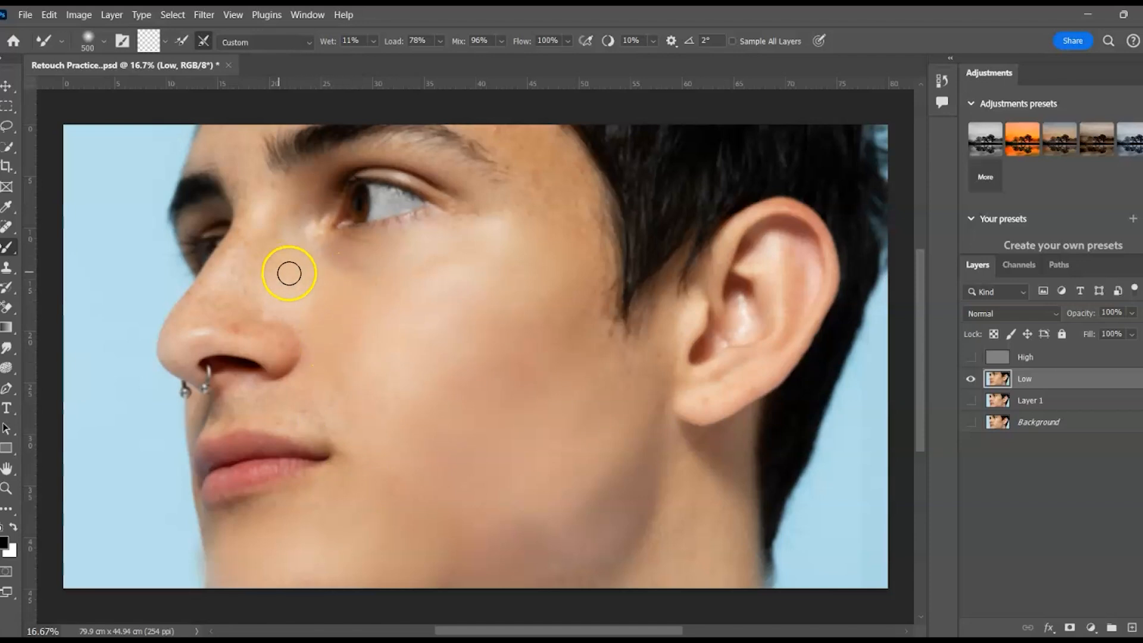
Blend the skin on the nose and up its bridge, undoing the first stroke and painting it again.
{"action": "mouse_move", "coordinate": [241, 302]}
{"action": "left_mouse_down"}
{"action": "mouse_move", "coordinate": [303, 299]}
{"action": "mouse_move", "coordinate": [294, 414]}
{"action": "mouse_move", "coordinate": [286, 396]}
{"action": "mouse_move", "coordinate": [309, 342]}
{"action": "mouse_move", "coordinate": [290, 386]}
{"action": "mouse_move", "coordinate": [303, 339]}
{"action": "mouse_move", "coordinate": [283, 375]}
{"action": "mouse_move", "coordinate": [250, 373]}
{"action": "mouse_move", "coordinate": [262, 357]}
{"action": "mouse_move", "coordinate": [243, 342]}
{"action": "mouse_move", "coordinate": [253, 337]}
{"action": "mouse_move", "coordinate": [182, 365]}
{"action": "mouse_move", "coordinate": [232, 383]}
{"action": "left_mouse_up"}
{"action": "key", "text": "ctrl+z"}
{"action": "mouse_move", "coordinate": [246, 287]}
{"action": "left_mouse_down"}
{"action": "mouse_move", "coordinate": [214, 320]}
{"action": "mouse_move", "coordinate": [202, 307]}
{"action": "mouse_move", "coordinate": [179, 321]}
{"action": "mouse_move", "coordinate": [193, 308]}
{"action": "mouse_move", "coordinate": [237, 317]}
{"action": "mouse_move", "coordinate": [198, 308]}
{"action": "mouse_move", "coordinate": [166, 336]}
{"action": "mouse_move", "coordinate": [196, 307]}
{"action": "mouse_move", "coordinate": [266, 312]}
{"action": "mouse_move", "coordinate": [253, 249]}
{"action": "mouse_move", "coordinate": [256, 298]}
{"action": "mouse_move", "coordinate": [299, 342]}
{"action": "mouse_move", "coordinate": [269, 311]}
{"action": "mouse_move", "coordinate": [235, 302]}
{"action": "mouse_move", "coordinate": [253, 253]}
{"action": "mouse_move", "coordinate": [207, 273]}
{"action": "mouse_move", "coordinate": [238, 230]}
{"action": "mouse_move", "coordinate": [231, 243]}
{"action": "mouse_move", "coordinate": [269, 243]}
{"action": "mouse_move", "coordinate": [248, 222]}
{"action": "mouse_move", "coordinate": [262, 205]}
{"action": "mouse_move", "coordinate": [244, 183]}
{"action": "mouse_move", "coordinate": [253, 170]}
{"action": "mouse_move", "coordinate": [247, 186]}
{"action": "mouse_move", "coordinate": [276, 183]}
{"action": "mouse_move", "coordinate": [260, 159]}
{"action": "mouse_move", "coordinate": [203, 156]}
{"action": "mouse_move", "coordinate": [219, 141]}
{"action": "mouse_move", "coordinate": [208, 138]}
{"action": "mouse_move", "coordinate": [244, 155]}
{"action": "mouse_move", "coordinate": [252, 194]}
{"action": "mouse_move", "coordinate": [202, 161]}
{"action": "mouse_move", "coordinate": [262, 199]}
{"action": "mouse_move", "coordinate": [308, 190]}
{"action": "mouse_move", "coordinate": [330, 165]}
{"action": "mouse_move", "coordinate": [315, 167]}
{"action": "mouse_move", "coordinate": [396, 159]}
{"action": "mouse_move", "coordinate": [482, 193]}
{"action": "mouse_move", "coordinate": [401, 161]}
{"action": "mouse_move", "coordinate": [428, 190]}
{"action": "mouse_move", "coordinate": [403, 186]}
{"action": "mouse_move", "coordinate": [398, 173]}
{"action": "mouse_move", "coordinate": [449, 199]}
{"action": "mouse_move", "coordinate": [365, 171]}
{"action": "mouse_move", "coordinate": [324, 187]}
{"action": "mouse_move", "coordinate": [427, 218]}
{"action": "mouse_move", "coordinate": [311, 235]}
{"action": "mouse_move", "coordinate": [340, 187]}
{"action": "left_mouse_up"}
Blend the skin around the temple, hairline and ear with a smaller Mixer Brush of 150 to 200 px.
{"action": "key", "text": "bracketleft"}
{"action": "key", "text": "bracketleft"}
{"action": "key", "text": "bracketleft"}
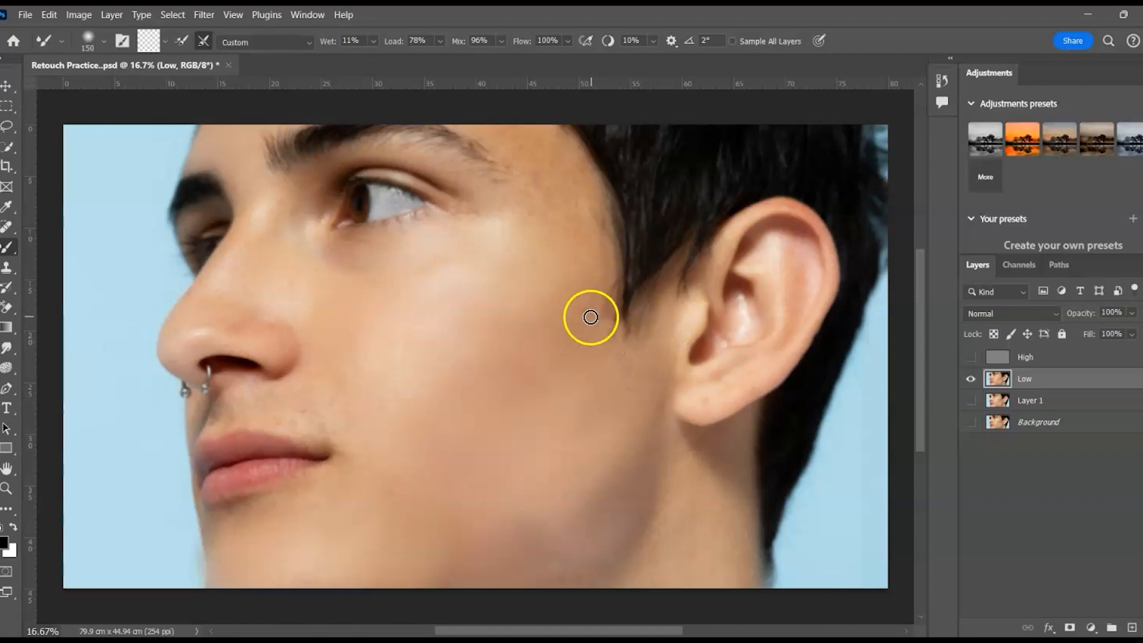
{"action": "mouse_move", "coordinate": [529, 183]}
{"action": "left_mouse_down"}
{"action": "mouse_move", "coordinate": [563, 185]}
{"action": "mouse_move", "coordinate": [567, 201]}
{"action": "mouse_move", "coordinate": [581, 165]}
{"action": "mouse_move", "coordinate": [591, 210]}
{"action": "mouse_move", "coordinate": [582, 226]}
{"action": "mouse_move", "coordinate": [602, 268]}
{"action": "mouse_move", "coordinate": [576, 191]}
{"action": "mouse_move", "coordinate": [519, 161]}
{"action": "mouse_move", "coordinate": [506, 169]}
{"action": "mouse_move", "coordinate": [519, 134]}
{"action": "left_mouse_up"}
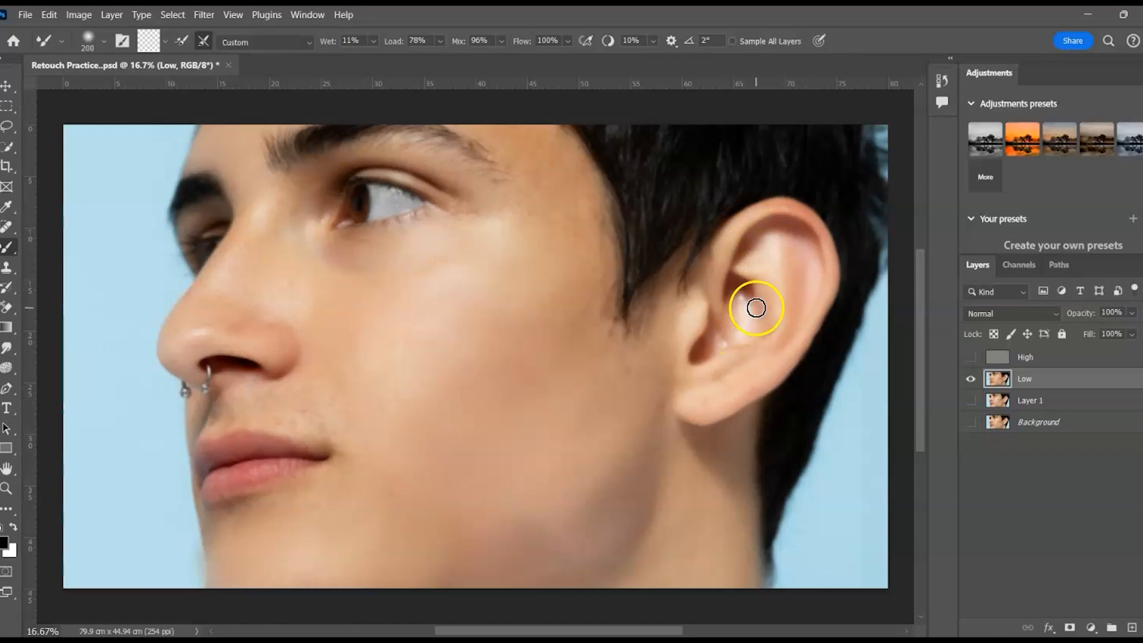
{"action": "mouse_move", "coordinate": [723, 308]}
{"action": "left_mouse_down"}
{"action": "mouse_move", "coordinate": [702, 350]}
{"action": "mouse_move", "coordinate": [816, 237]}
{"action": "mouse_move", "coordinate": [745, 238]}
{"action": "mouse_move", "coordinate": [842, 283]}
{"action": "left_mouse_up"}
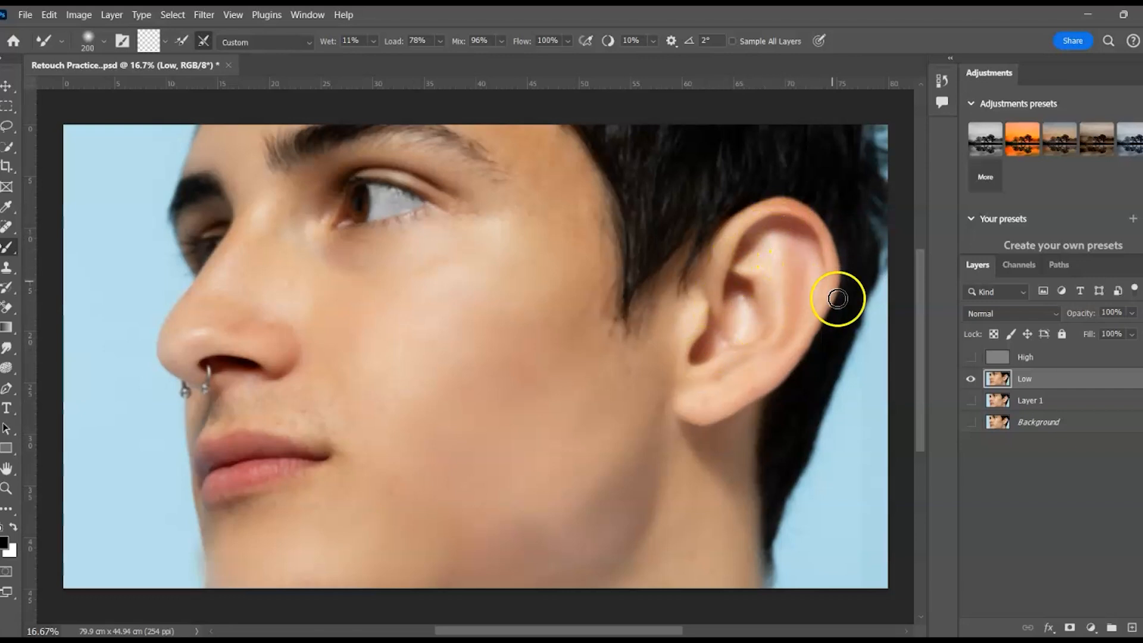
Blend the skin above the mouth and smooth the lips, reducing the Mixer Brush to 125 px.
{"action": "mouse_move", "coordinate": [285, 402]}
{"action": "left_mouse_down"}
{"action": "mouse_move", "coordinate": [226, 401]}
{"action": "mouse_move", "coordinate": [313, 419]}
{"action": "mouse_move", "coordinate": [324, 434]}
{"action": "mouse_move", "coordinate": [268, 420]}
{"action": "mouse_move", "coordinate": [296, 431]}
{"action": "mouse_move", "coordinate": [237, 420]}
{"action": "mouse_move", "coordinate": [181, 428]}
{"action": "mouse_move", "coordinate": [194, 413]}
{"action": "mouse_move", "coordinate": [187, 425]}
{"action": "mouse_move", "coordinate": [212, 420]}
{"action": "mouse_move", "coordinate": [194, 437]}
{"action": "mouse_move", "coordinate": [296, 445]}
{"action": "mouse_move", "coordinate": [311, 469]}
{"action": "mouse_move", "coordinate": [274, 468]}
{"action": "left_mouse_up"}
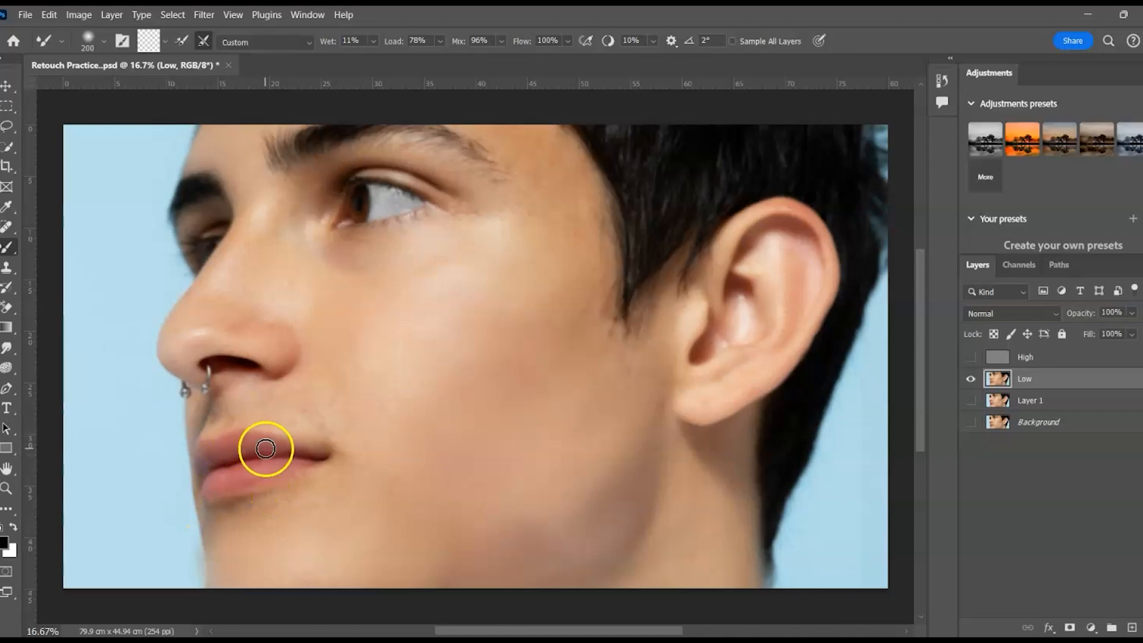
{"action": "mouse_move", "coordinate": [279, 451]}
{"action": "left_mouse_down"}
{"action": "mouse_move", "coordinate": [324, 457]}
{"action": "mouse_move", "coordinate": [256, 443]}
{"action": "left_mouse_up"}
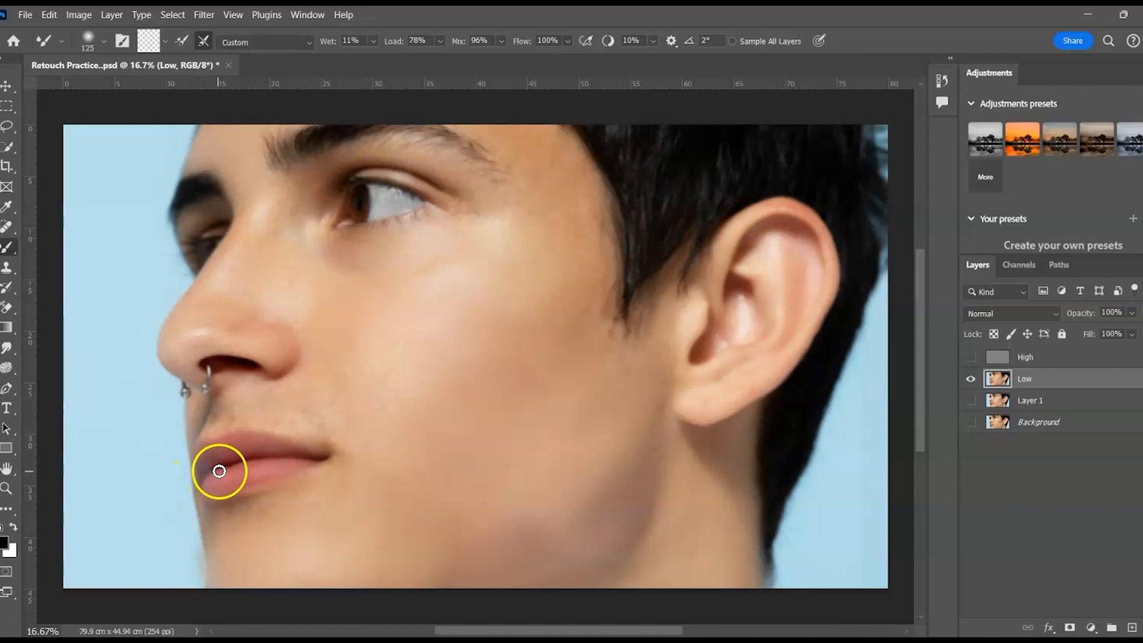
{"action": "left_click_drag", "start_coordinate": [275, 460], "coordinate": [322, 454]}
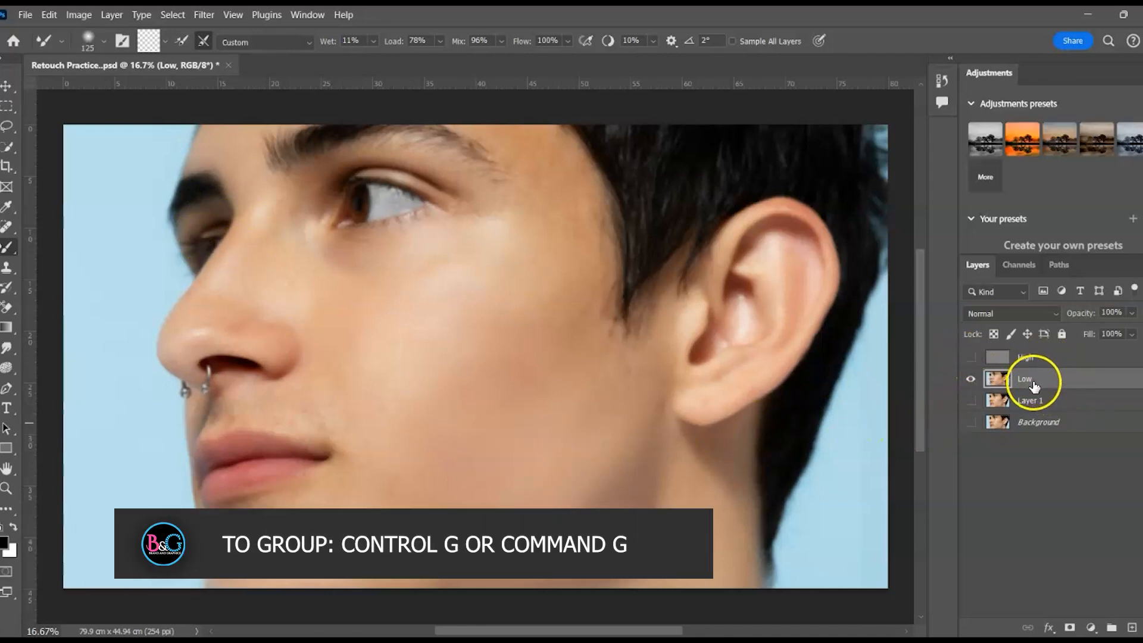
Group the High and Low layers, show the High and Background layers, and collapse the group.
{"action": "left_click", "coordinate": [1053, 361], "text": "shift"}
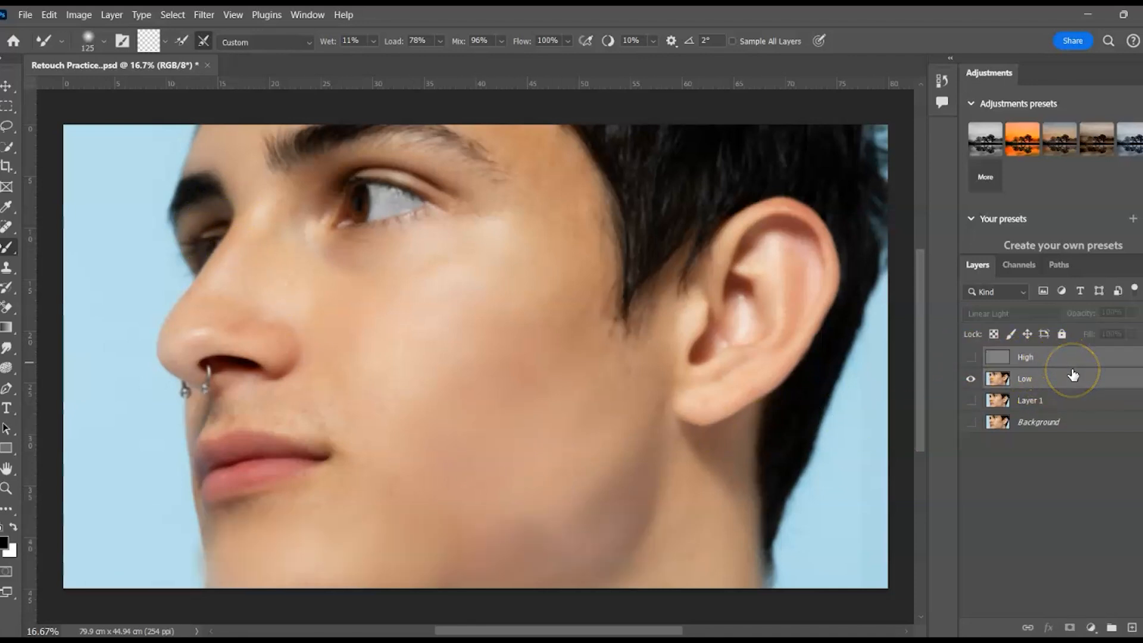
{"action": "key", "text": "ctrl+g"}
{"action": "left_click", "coordinate": [991, 357]}
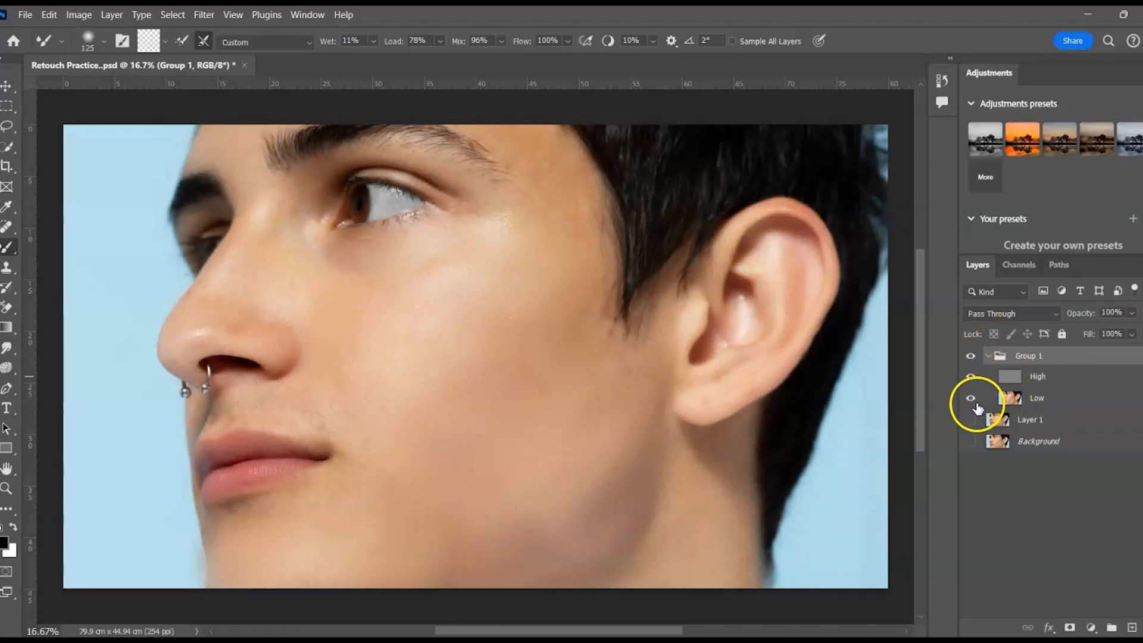
{"action": "left_click", "coordinate": [989, 356]}
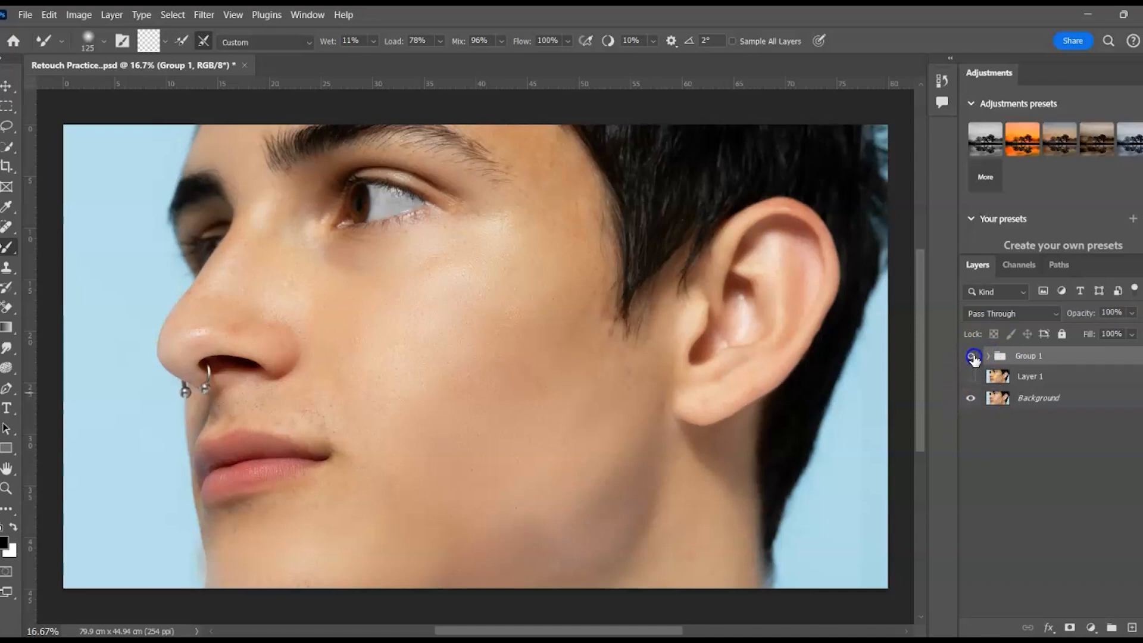
Toggle the visibility of Group 1 to compare the retouched skin with the original Background.
{"action": "left_click", "coordinate": [973, 357]}
{"action": "left_click", "coordinate": [972, 357]}
{"action": "left_click", "coordinate": [973, 357]}
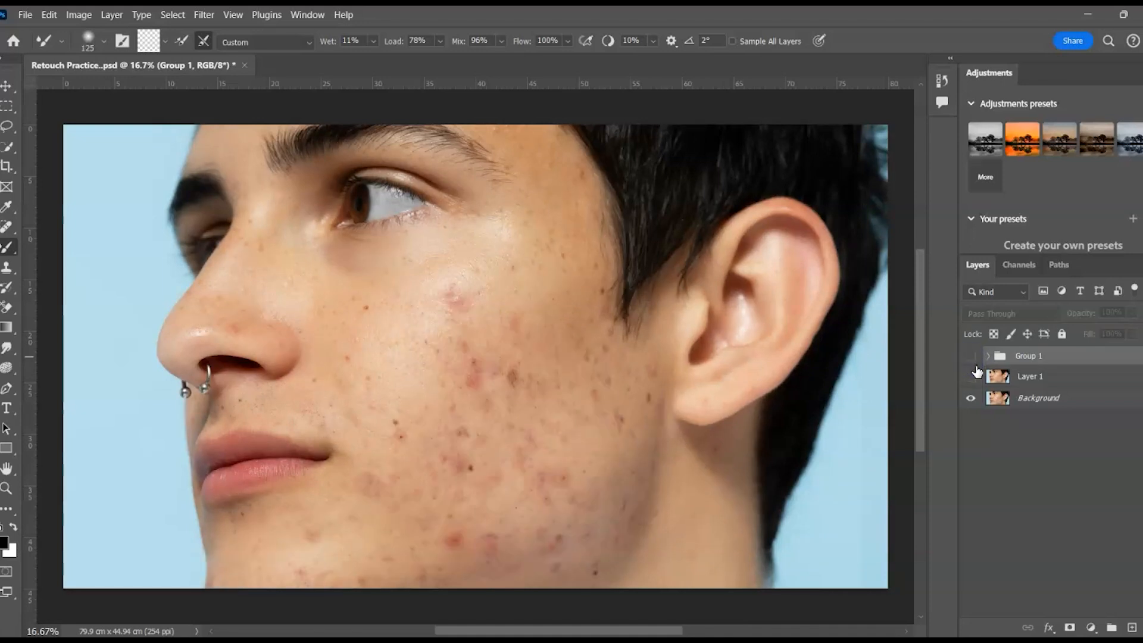
{"action": "left_click", "coordinate": [972, 357]}
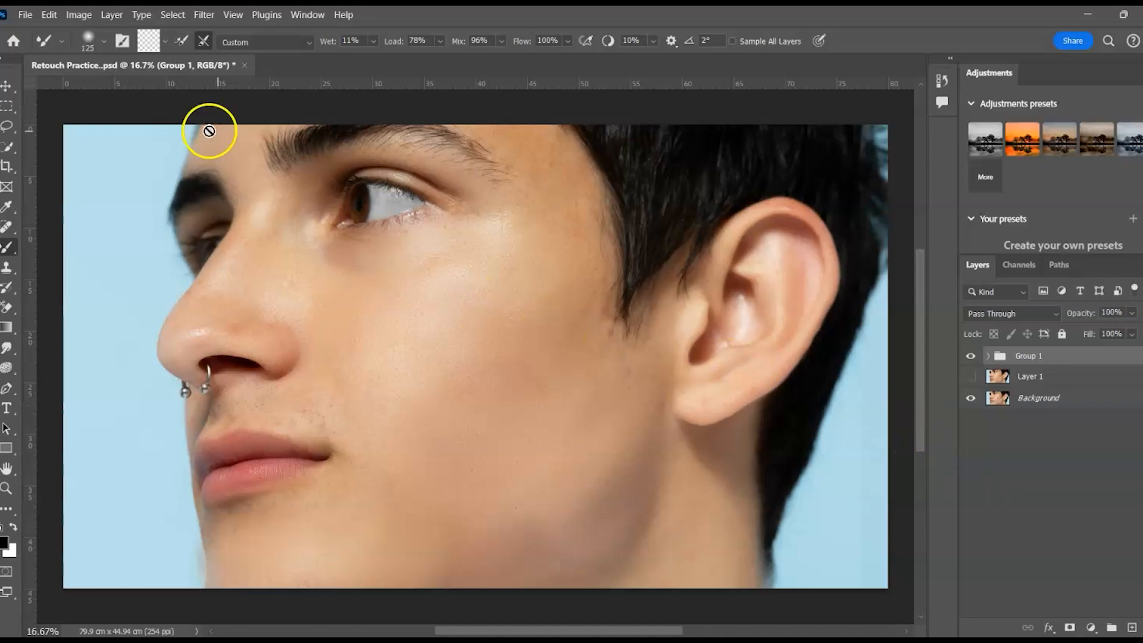
Make the Low layer inside Group 1 active and outline the highlighted upper cheek below the eye with the Lasso tool.
{"action": "key", "text": "l"}
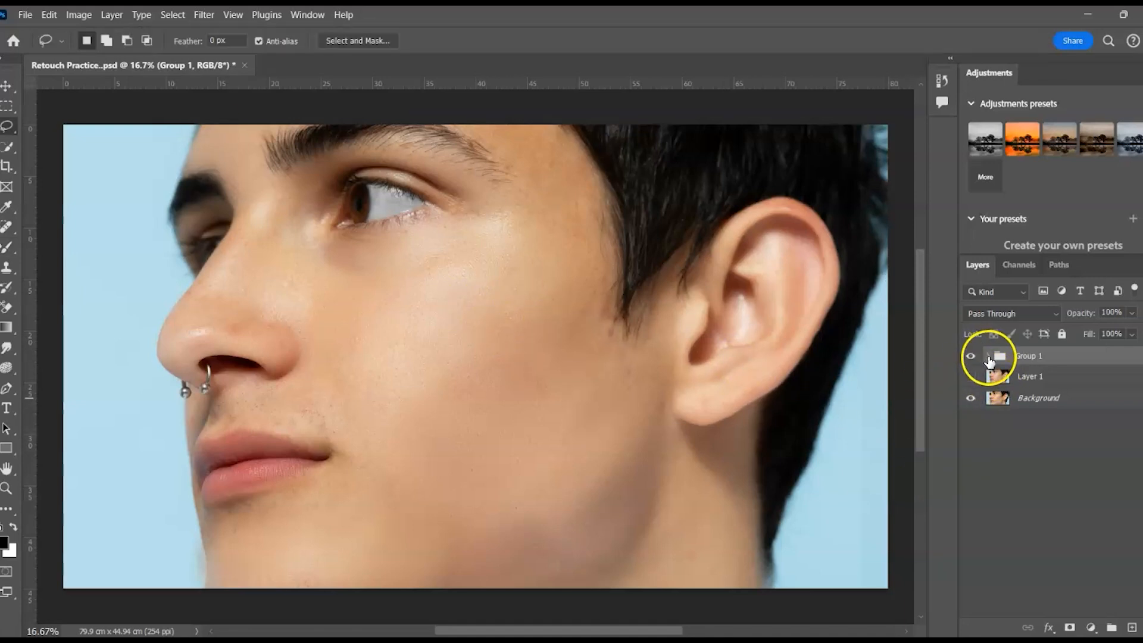
{"action": "left_click", "coordinate": [988, 357]}
{"action": "left_click", "coordinate": [1044, 401]}
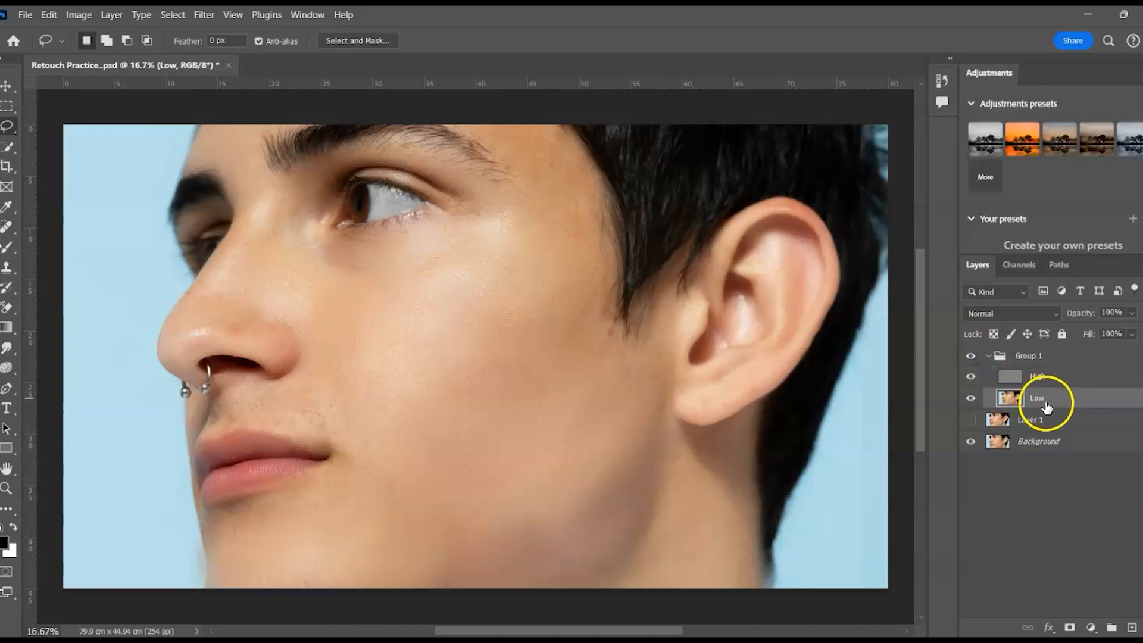
{"action": "mouse_move", "coordinate": [430, 251]}
{"action": "left_mouse_down"}
{"action": "mouse_move", "coordinate": [543, 238]}
{"action": "mouse_move", "coordinate": [546, 304]}
{"action": "mouse_move", "coordinate": [393, 412]}
{"action": "left_mouse_up"}
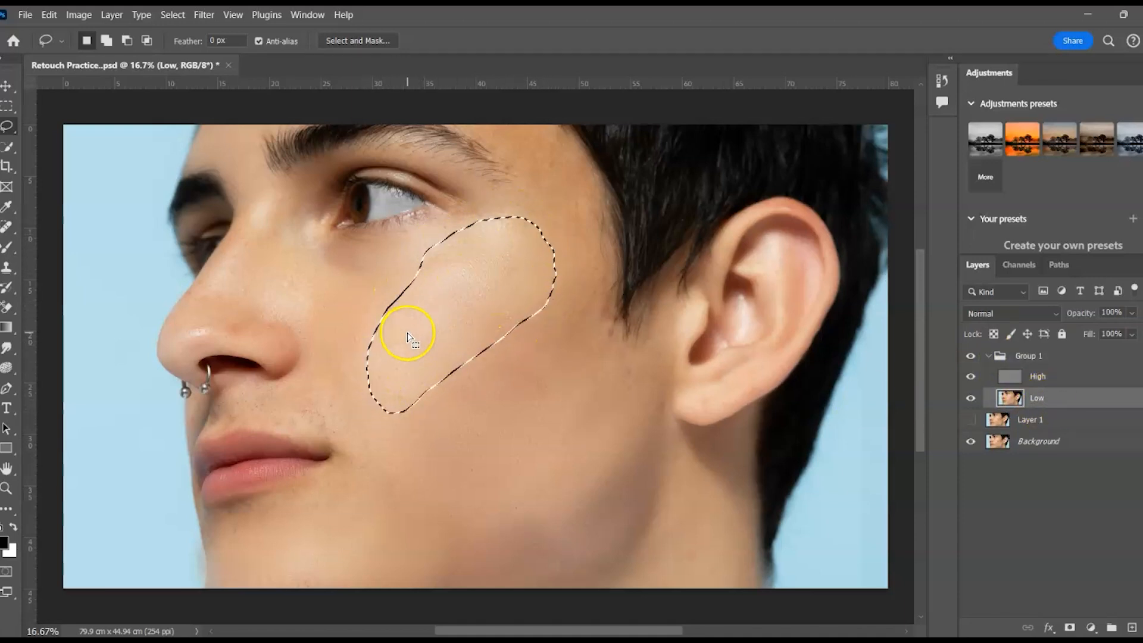
Apply a Gaussian Blur with a radius of about 24 pixels to the selected upper cheek on the Low layer, and deselect.
{"action": "left_click", "coordinate": [204, 14]}
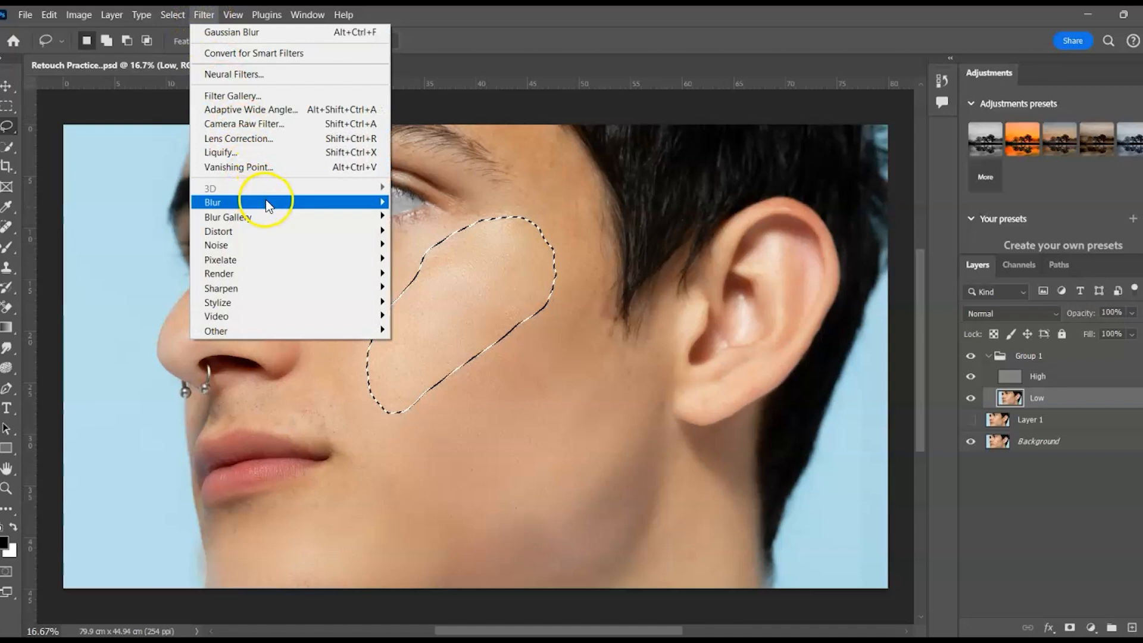
{"action": "mouse_move", "coordinate": [362, 208]}
{"action": "left_click", "coordinate": [443, 267]}
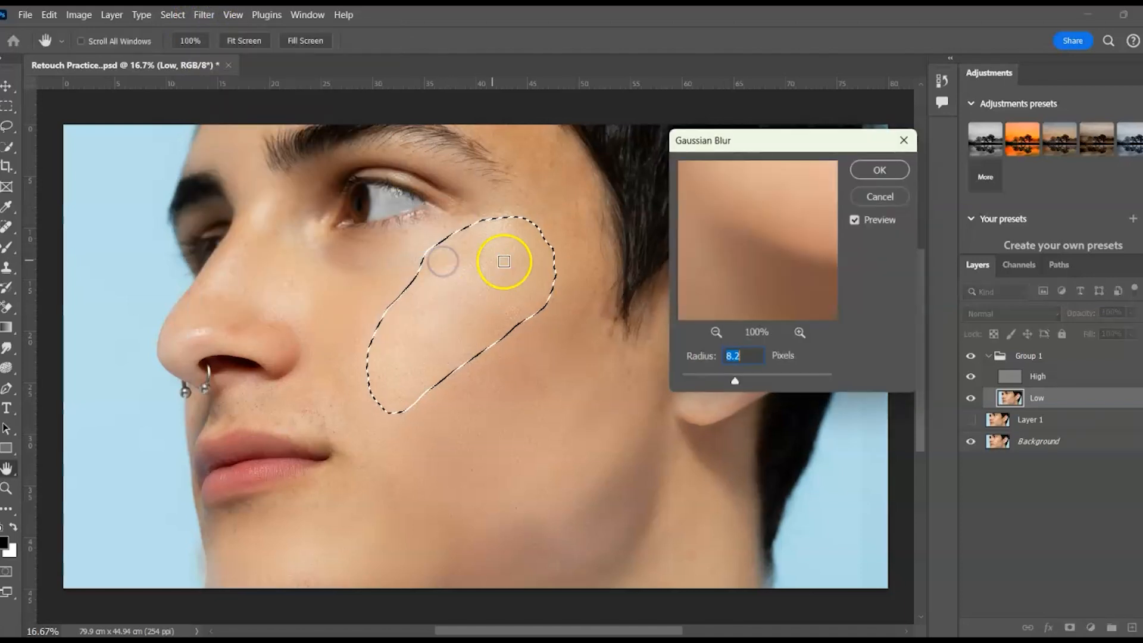
{"action": "left_click_drag", "start_coordinate": [734, 378], "coordinate": [752, 380]}
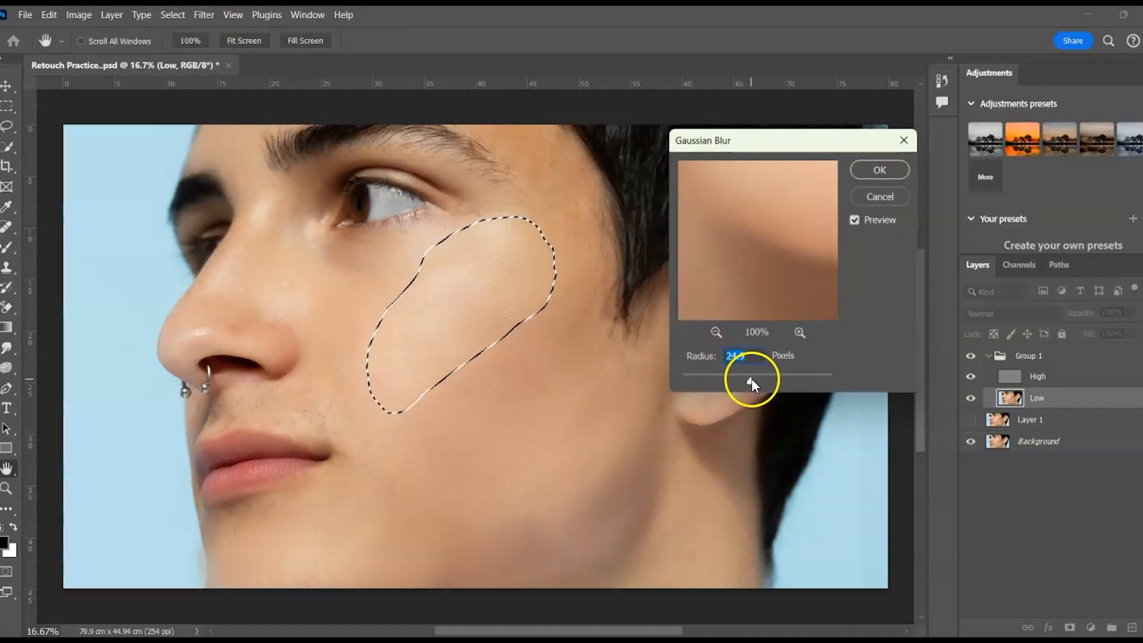
{"action": "left_click", "coordinate": [877, 171]}
{"action": "key", "text": "l"}
{"action": "key", "text": "ctrl+d"}
Outline the lower cheek with the Lasso tool, reapply the last Gaussian Blur to it, and deselect.
{"action": "mouse_move", "coordinate": [387, 435]}
{"action": "left_mouse_down"}
{"action": "mouse_move", "coordinate": [467, 348]}
{"action": "mouse_move", "coordinate": [583, 365]}
{"action": "mouse_move", "coordinate": [547, 502]}
{"action": "mouse_move", "coordinate": [384, 440]}
{"action": "left_mouse_up"}
{"action": "right_click", "coordinate": [456, 377]}
{"action": "left_click", "coordinate": [507, 257]}
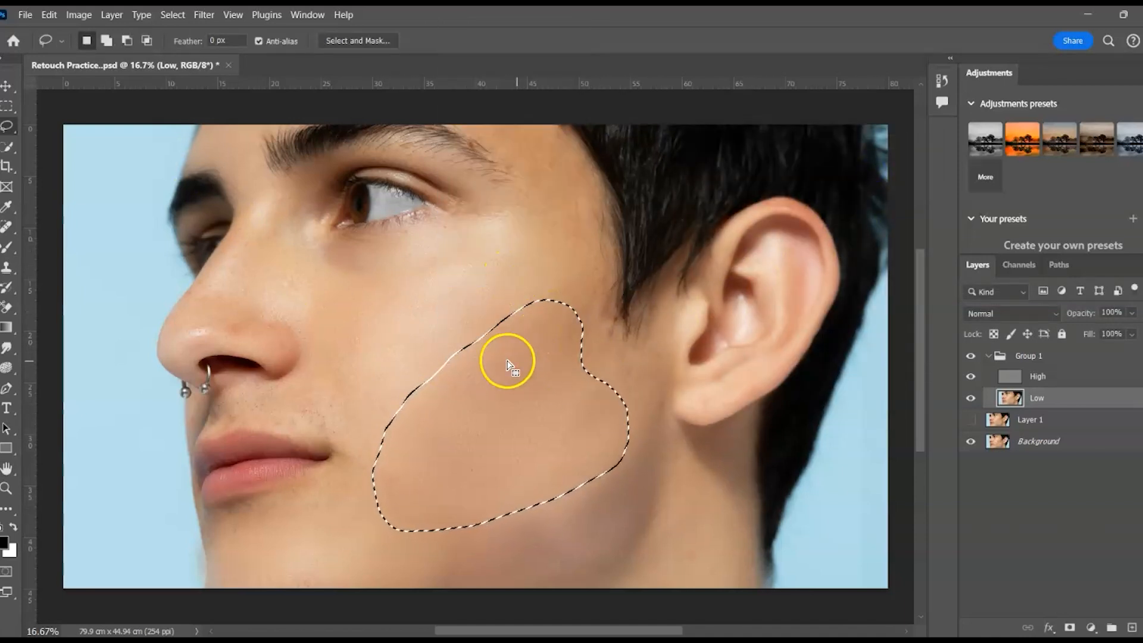
{"action": "key", "text": "ctrl+d"}
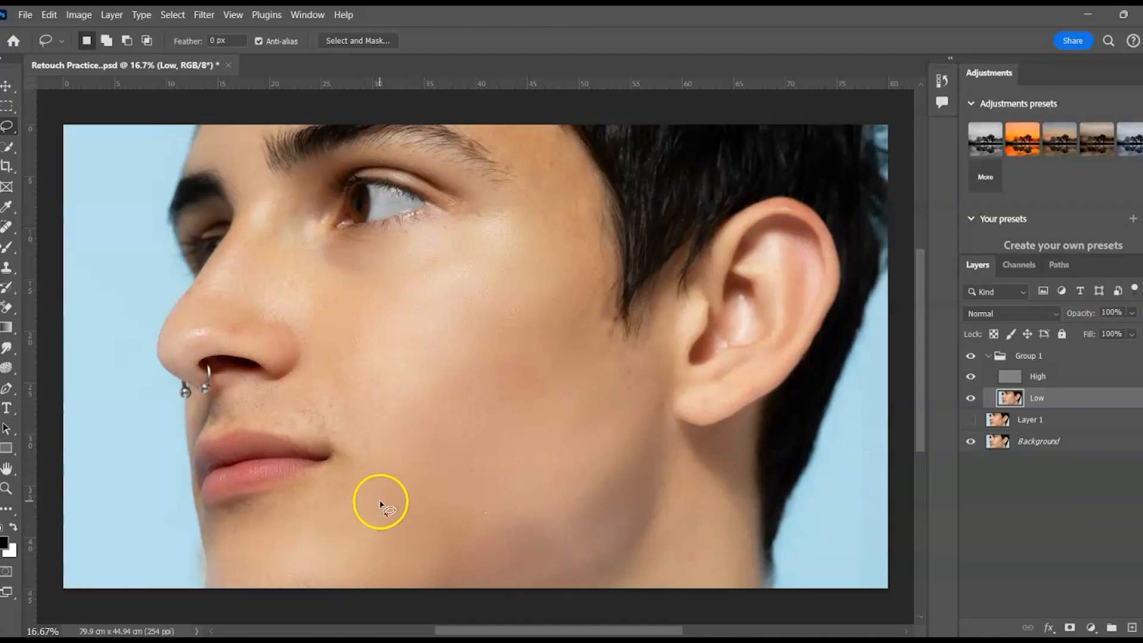
Lasso the inner cheek beside the nose, soften it with the same Gaussian Blur, and deselect.
{"action": "mouse_move", "coordinate": [306, 361]}
{"action": "left_mouse_down"}
{"action": "mouse_move", "coordinate": [378, 378]}
{"action": "mouse_move", "coordinate": [361, 400]}
{"action": "left_mouse_up"}
{"action": "right_click", "coordinate": [353, 283]}
{"action": "left_click", "coordinate": [420, 543]}
{"action": "key", "text": "ctrl+d"}
Lasso the shadowed jaw area below the cheek, repeat the Gaussian Blur on it, and remove the selection.
{"action": "mouse_move", "coordinate": [636, 440]}
{"action": "left_mouse_down"}
{"action": "mouse_move", "coordinate": [460, 585]}
{"action": "mouse_move", "coordinate": [623, 449]}
{"action": "mouse_move", "coordinate": [597, 445]}
{"action": "left_mouse_up"}
{"action": "right_click", "coordinate": [576, 511]}
{"action": "left_click", "coordinate": [630, 416]}
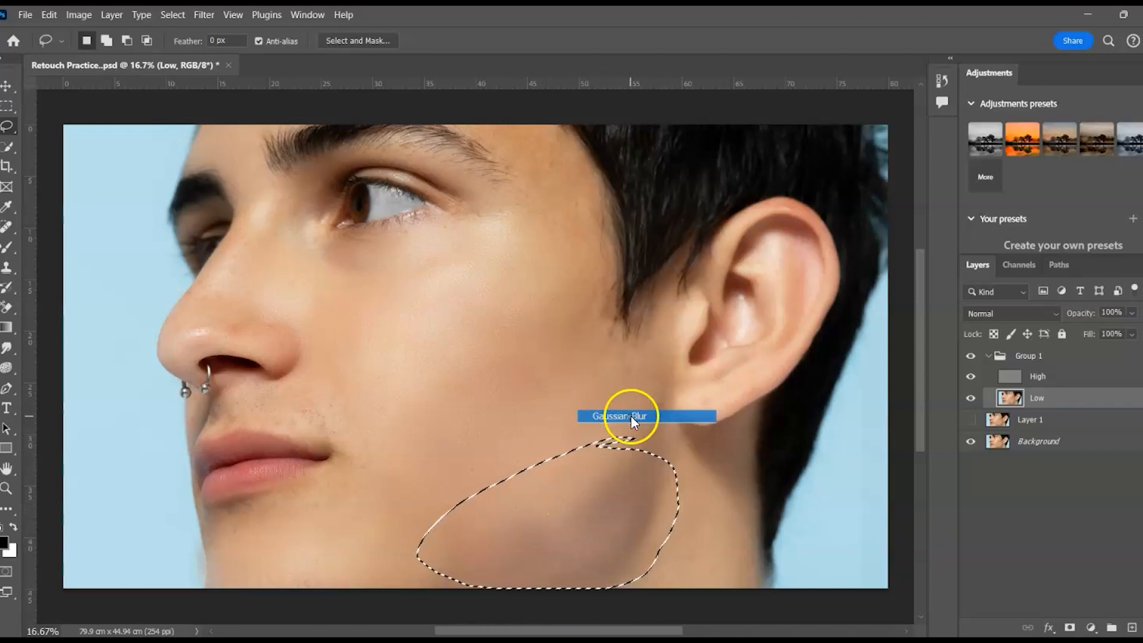
{"action": "key", "text": "ctrl+d"}
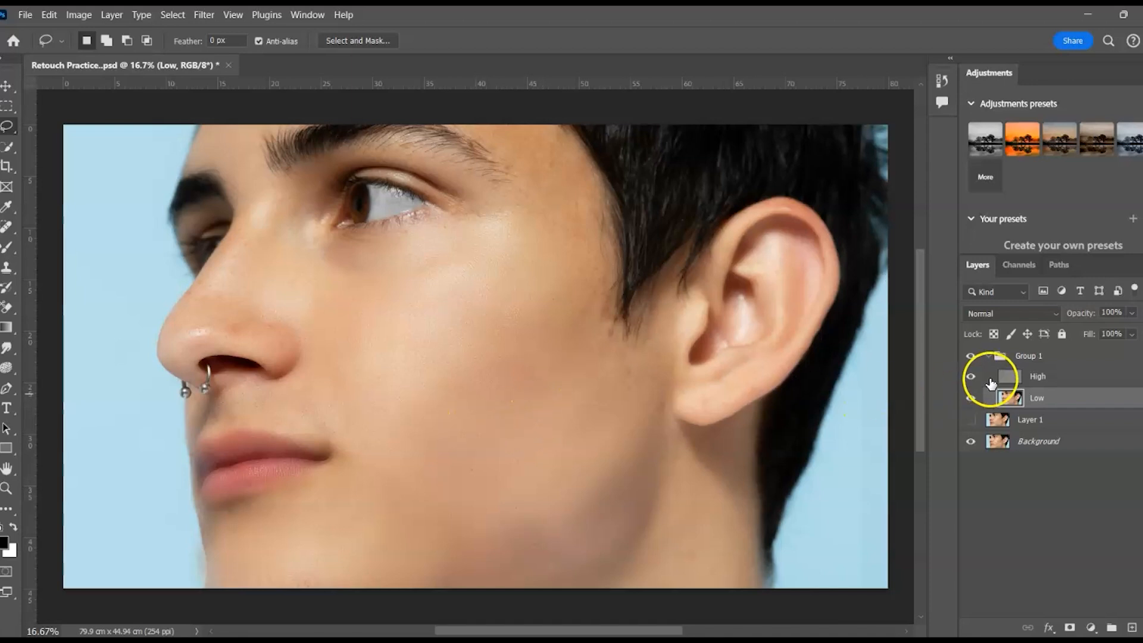
Collapse Group 1 and toggle its visibility to compare the blurred skin with the original Background.
{"action": "left_click", "coordinate": [989, 357]}
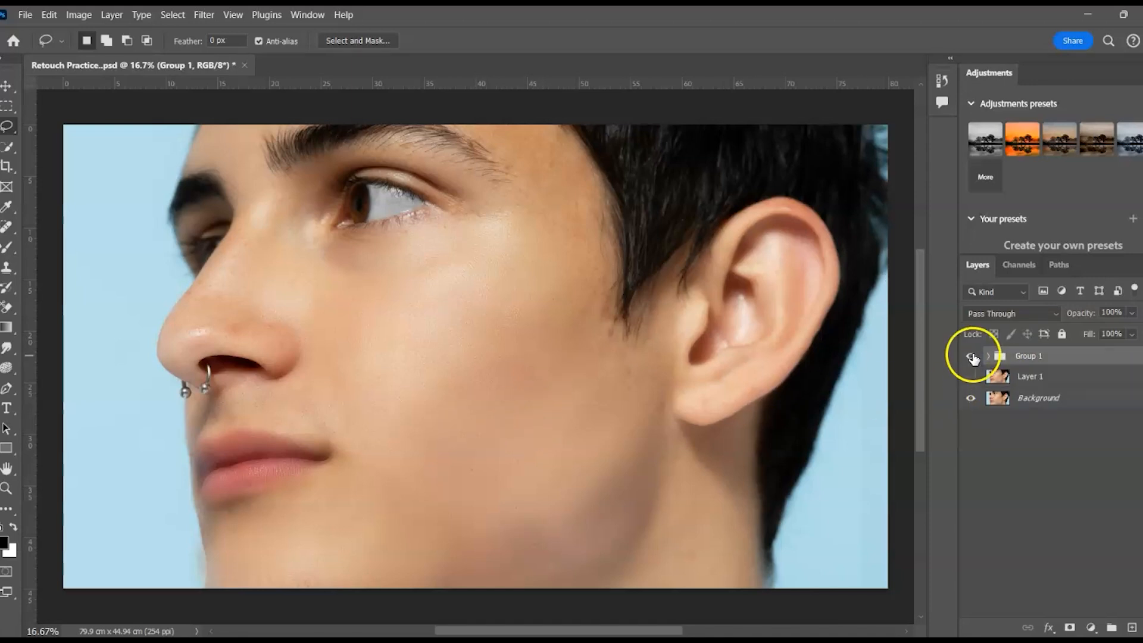
{"action": "left_click", "coordinate": [972, 356]}
{"action": "left_click", "coordinate": [972, 357]}
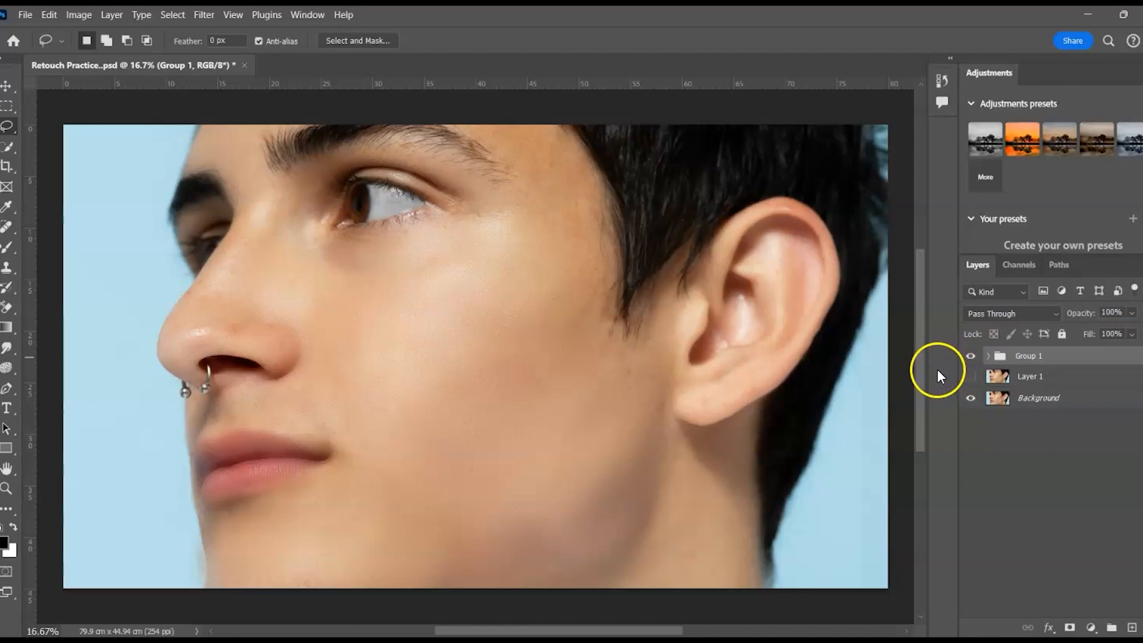
Hide the High layer, smooth the side of the nose on the Low layer with the Mixer Brush, and show High again.
{"action": "key", "text": "b"}
{"action": "left_click", "coordinate": [988, 356]}
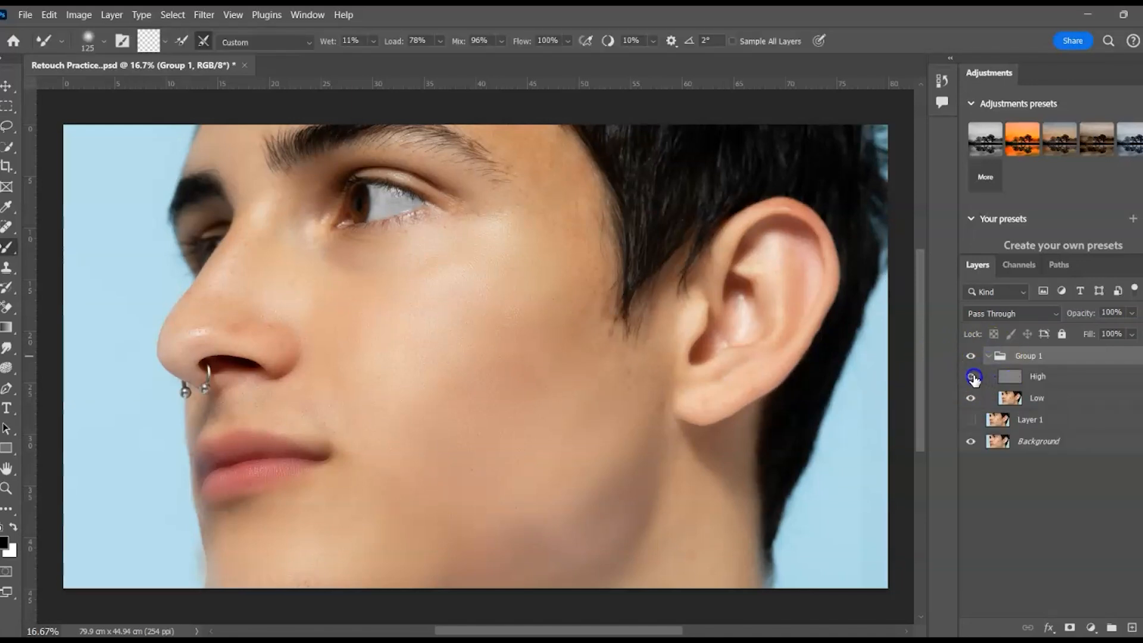
{"action": "left_click", "coordinate": [1037, 398]}
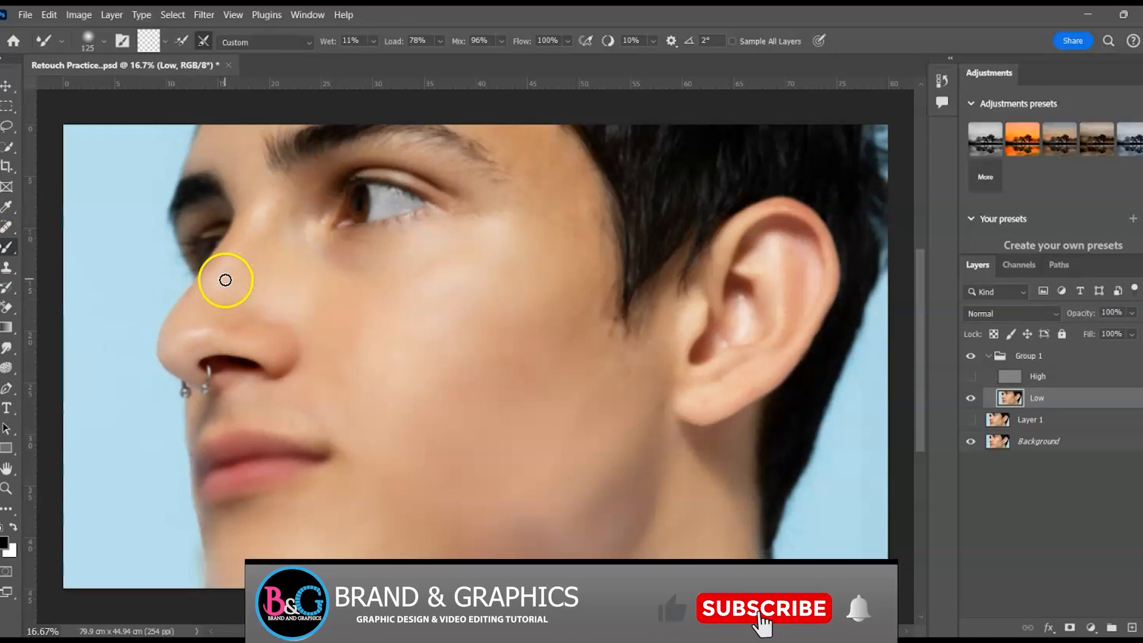
{"action": "mouse_move", "coordinate": [235, 272]}
{"action": "left_mouse_down"}
{"action": "mouse_move", "coordinate": [256, 326]}
{"action": "mouse_move", "coordinate": [203, 336]}
{"action": "mouse_move", "coordinate": [169, 327]}
{"action": "mouse_move", "coordinate": [173, 361]}
{"action": "mouse_move", "coordinate": [204, 328]}
{"action": "left_mouse_up"}
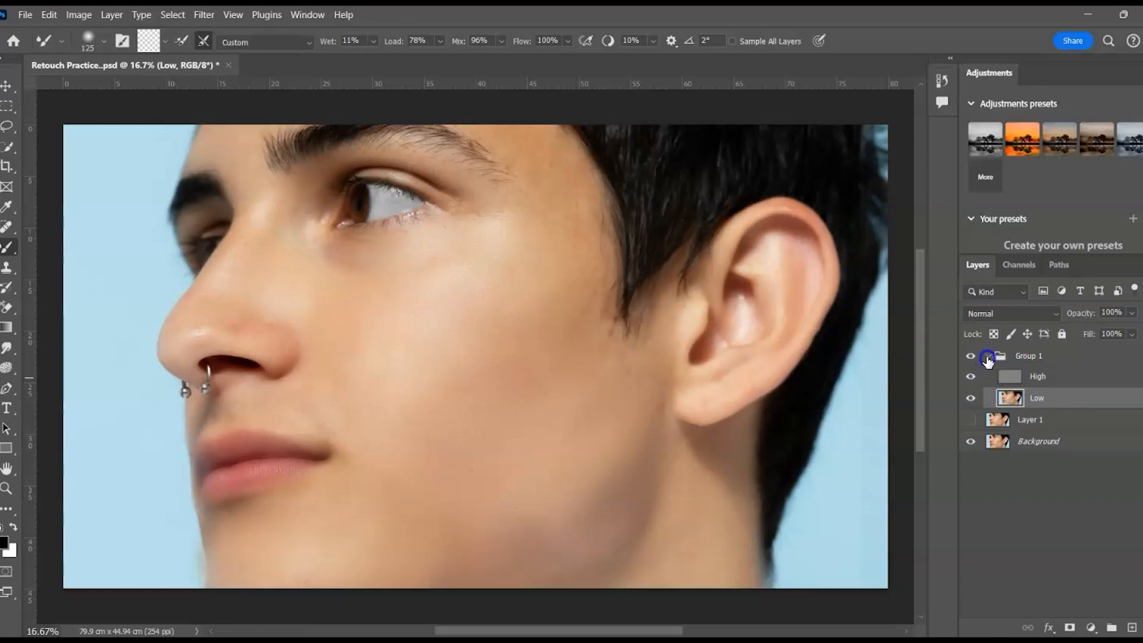
Collapse Group 1 and switch it off and on to compare the finished retouch with the original portrait.
{"action": "left_click", "coordinate": [989, 357]}
{"action": "left_click", "coordinate": [972, 358]}
{"action": "left_click", "coordinate": [972, 357]}
{"action": "left_click", "coordinate": [990, 356]}
{"action": "left_click", "coordinate": [972, 357]}
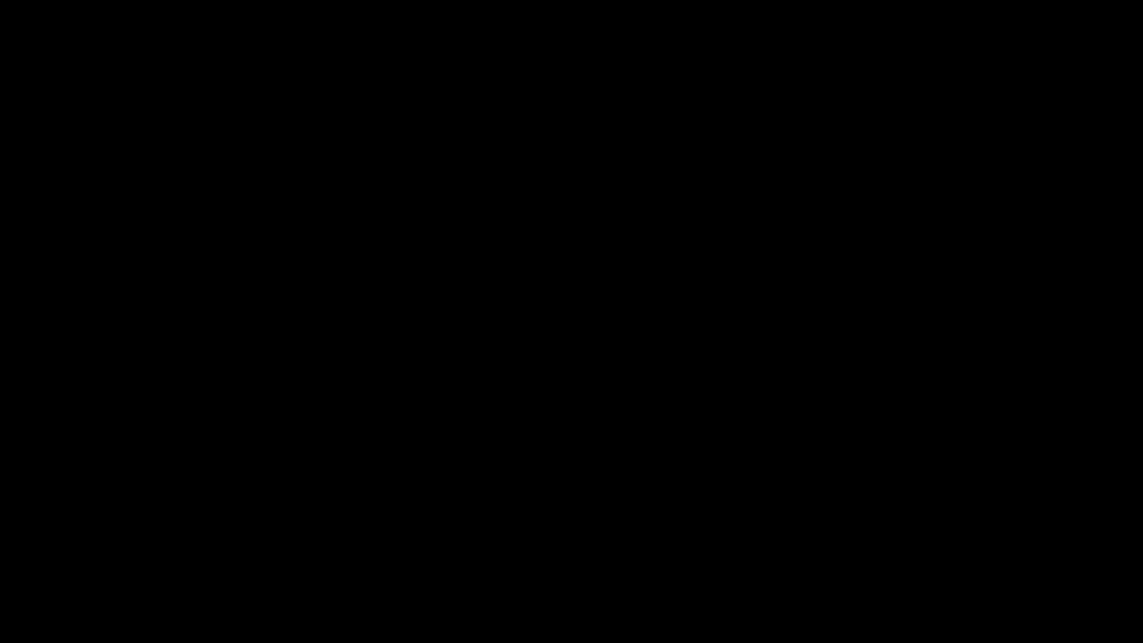